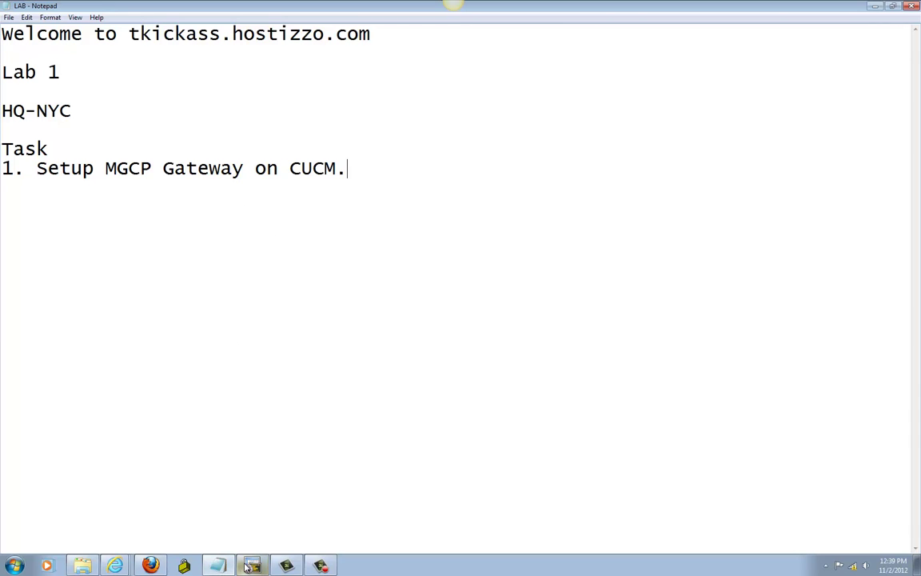
# Step: Switch to Firefox, open Cisco Unified Communications Manager Administration and log in as administrator with the account password
pyautogui.click(152, 566)
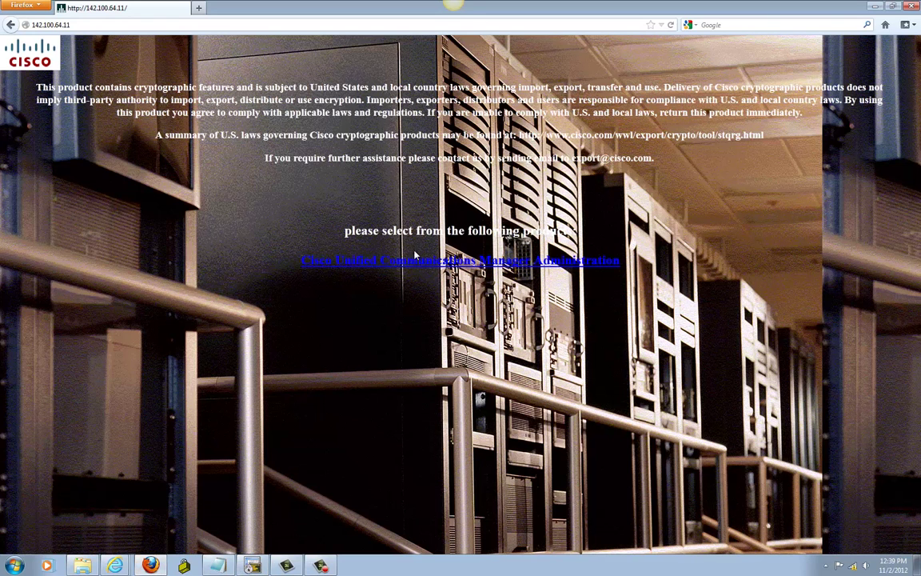
pyautogui.click(453, 259)
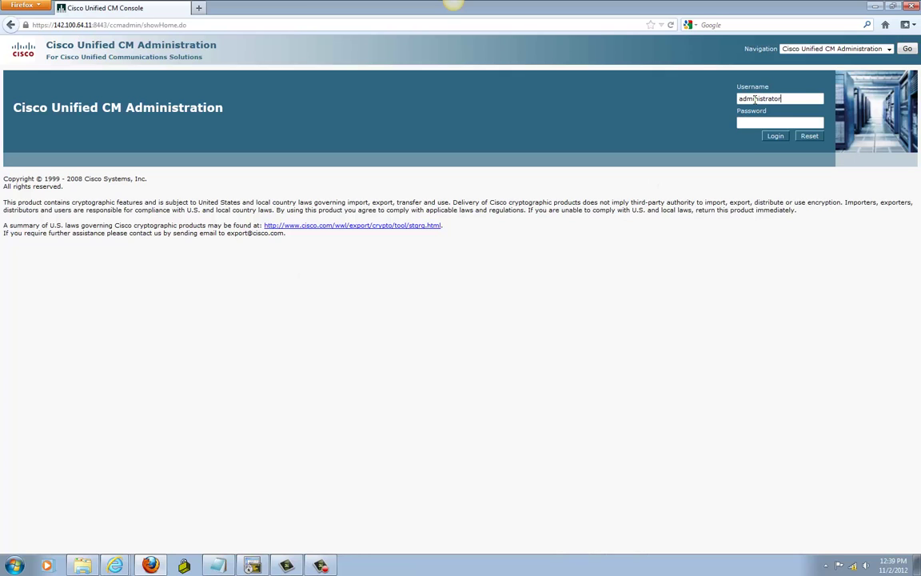
pyautogui.press('Tab')
pyautogui.press('Return')
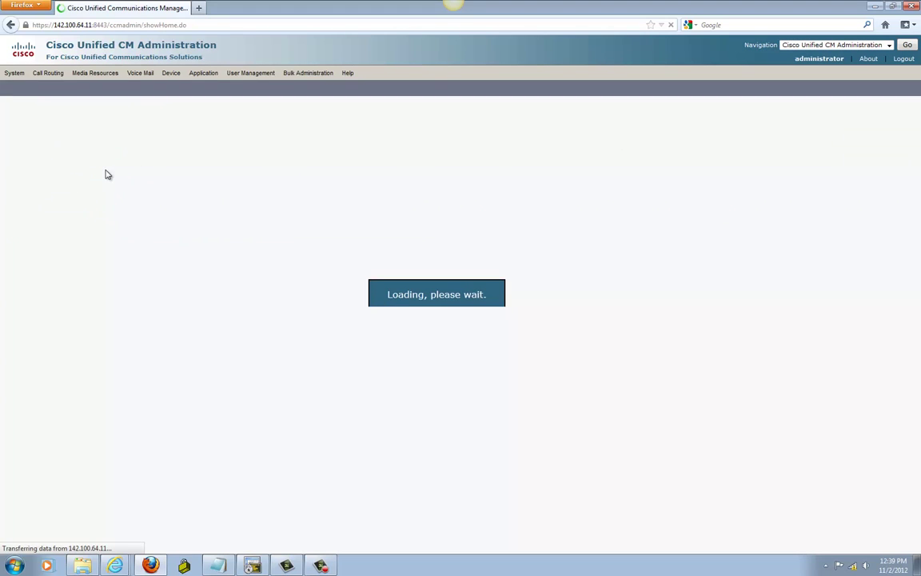
# Step: Rename the Default Cisco Unified CM group to Sub-Pub, save it and acknowledge the device reset notice
pyautogui.click(24, 77)
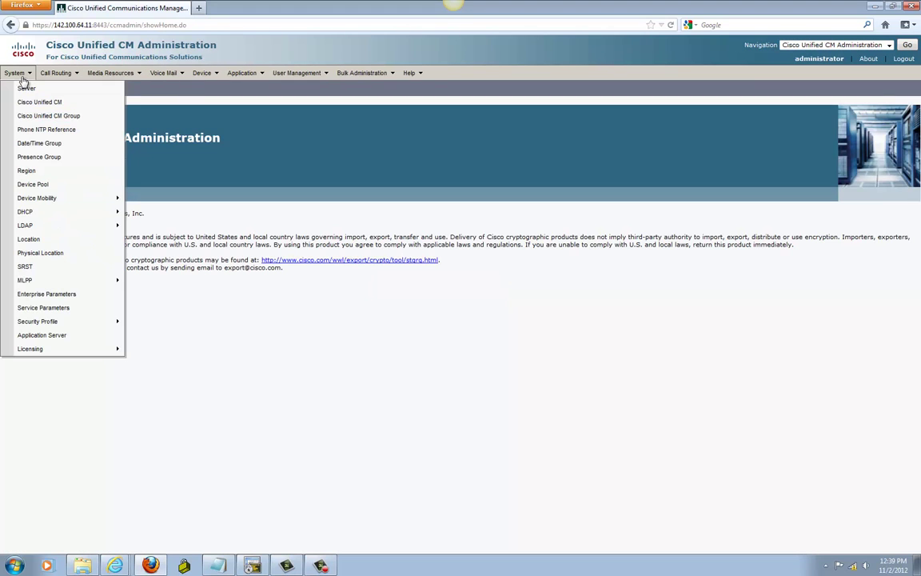
pyautogui.click(34, 116)
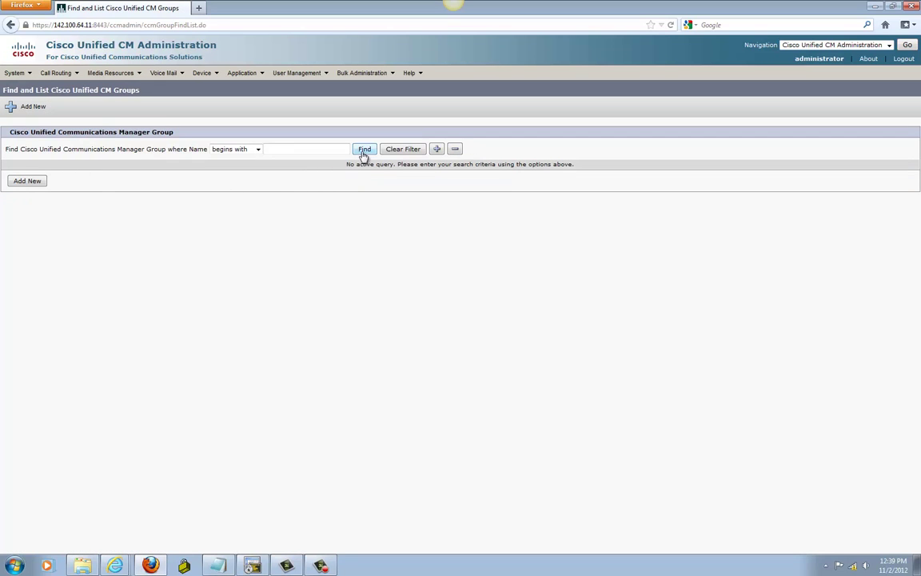
pyautogui.click(364, 150)
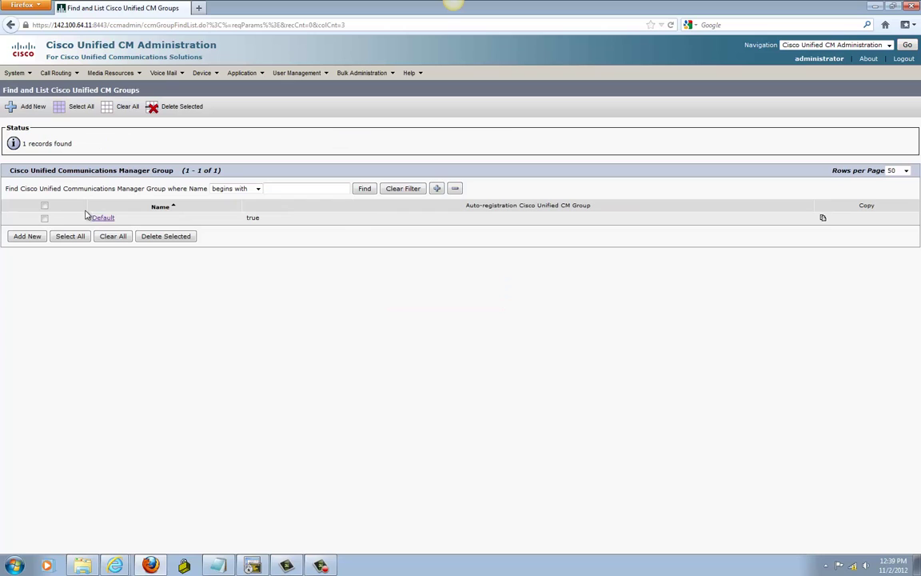
pyautogui.click(101, 218)
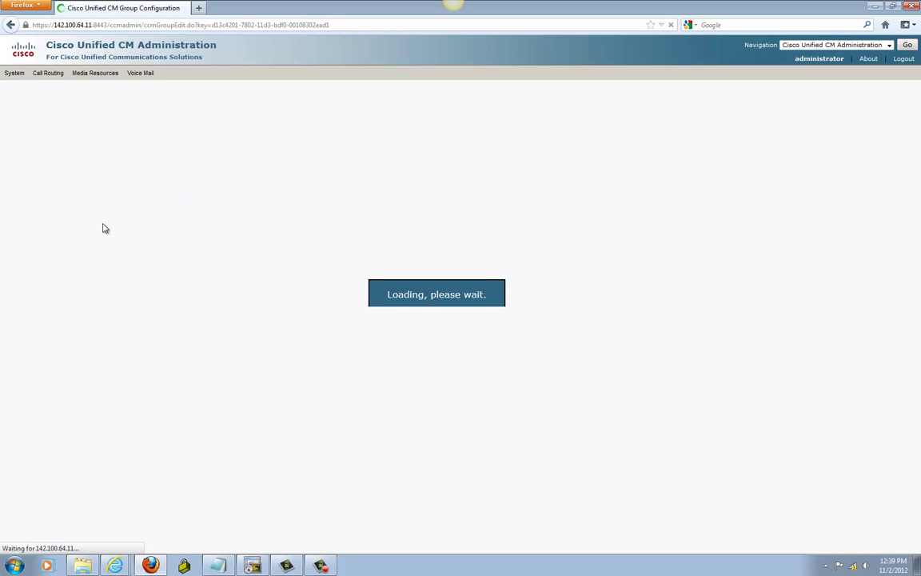
pyautogui.moveTo(41, 213); pyautogui.dragTo(33, 211)
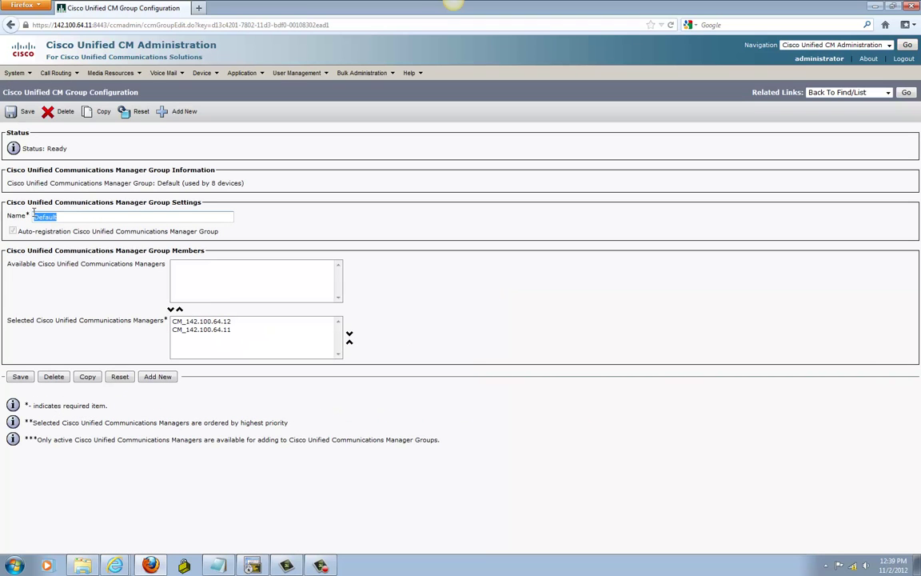
pyautogui.write('Sub')
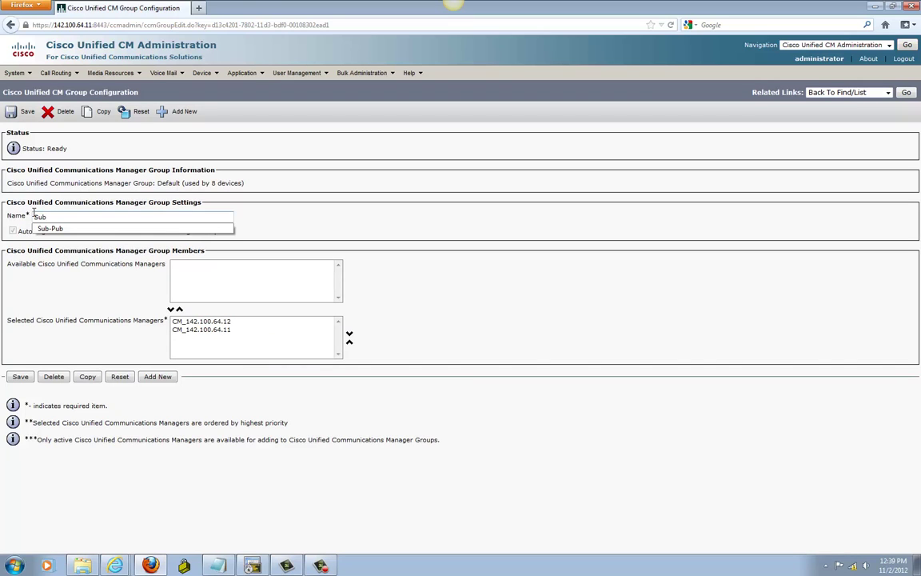
pyautogui.click(49, 230)
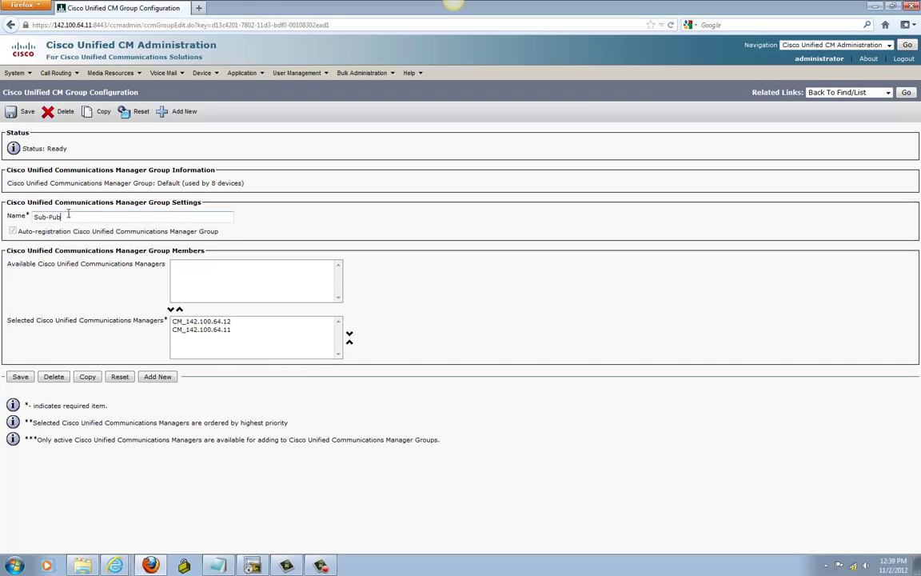
pyautogui.click(226, 323)
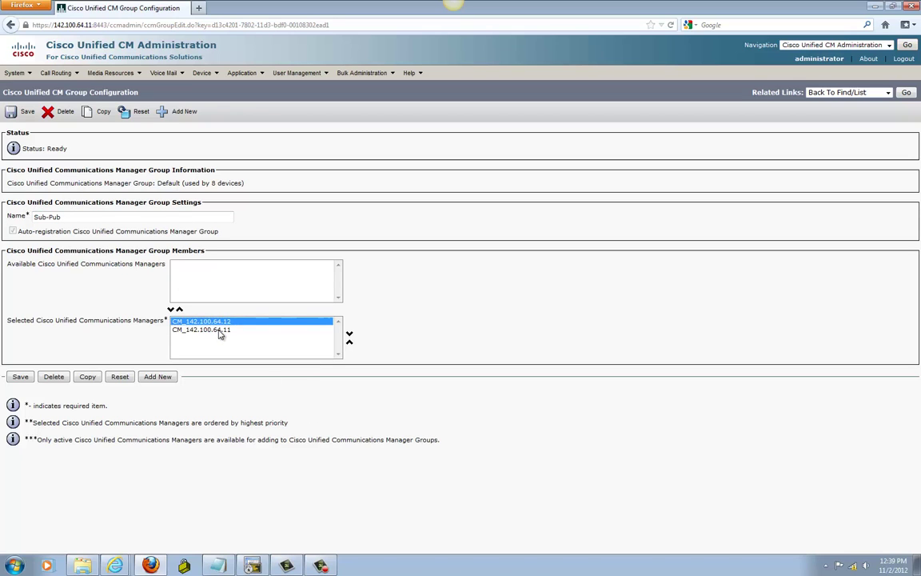
pyautogui.click(221, 331)
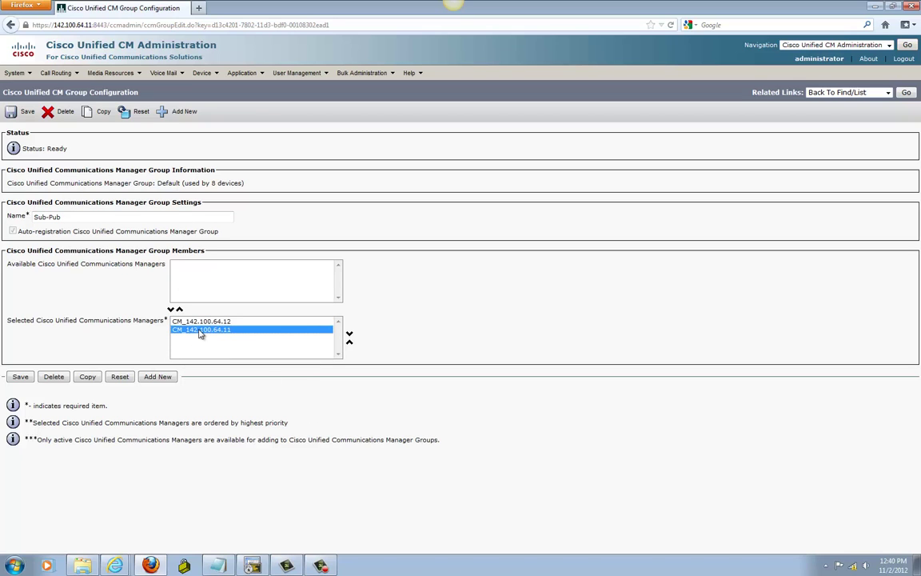
pyautogui.click(22, 376)
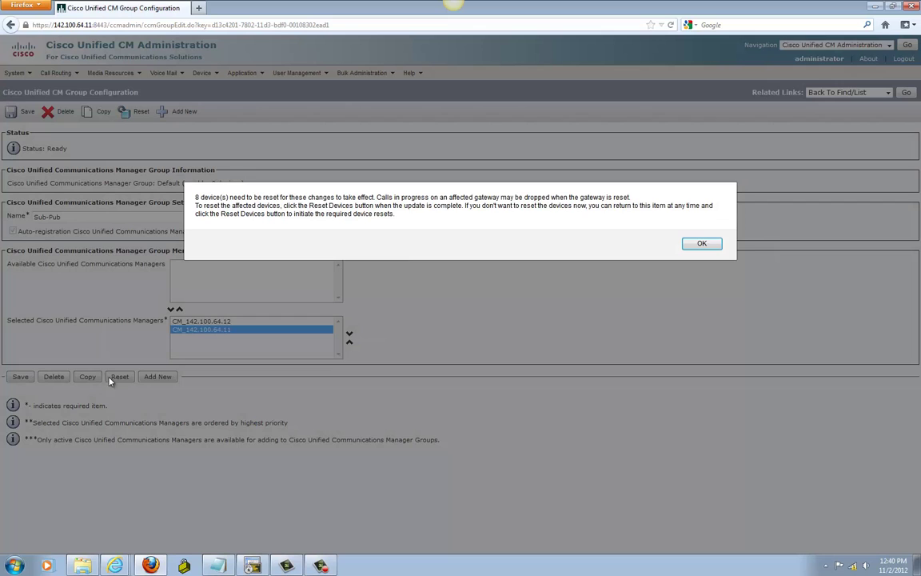
pyautogui.click(712, 245)
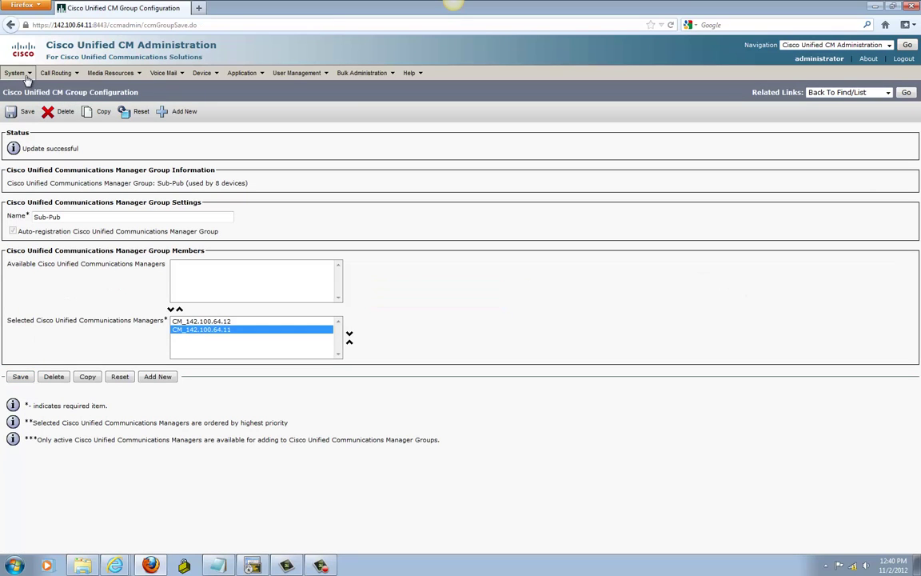
# Step: Find the CMLocal date/time group and change its group name to PST
pyautogui.click(24, 73)
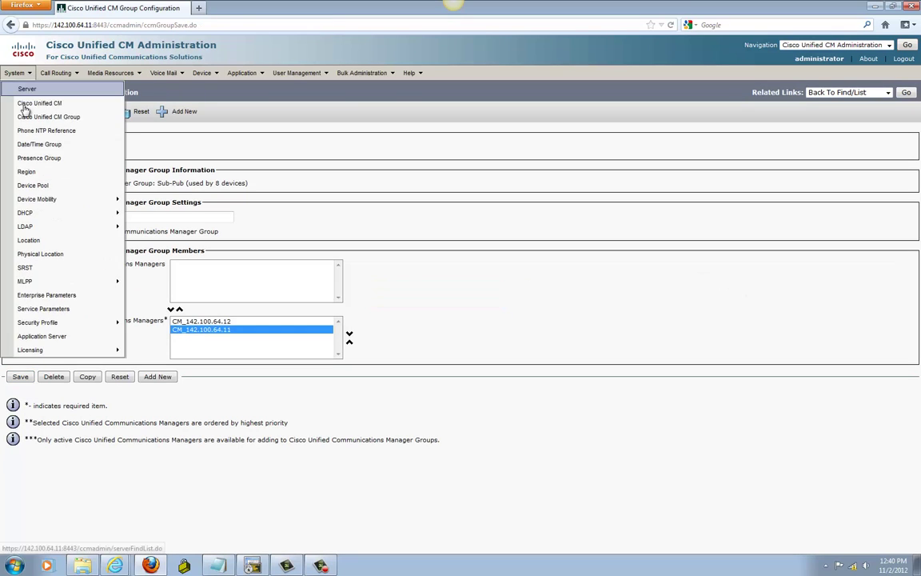
pyautogui.click(56, 144)
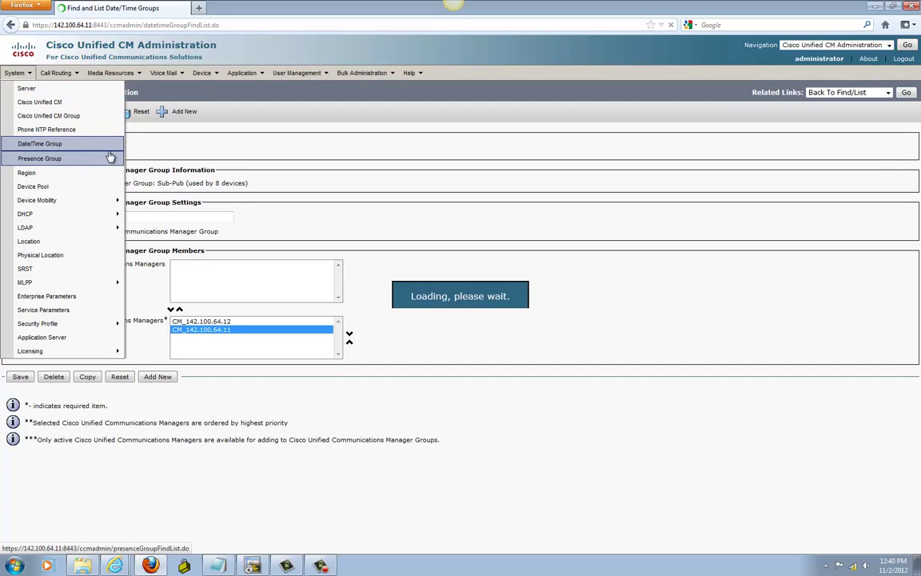
pyautogui.click(307, 150)
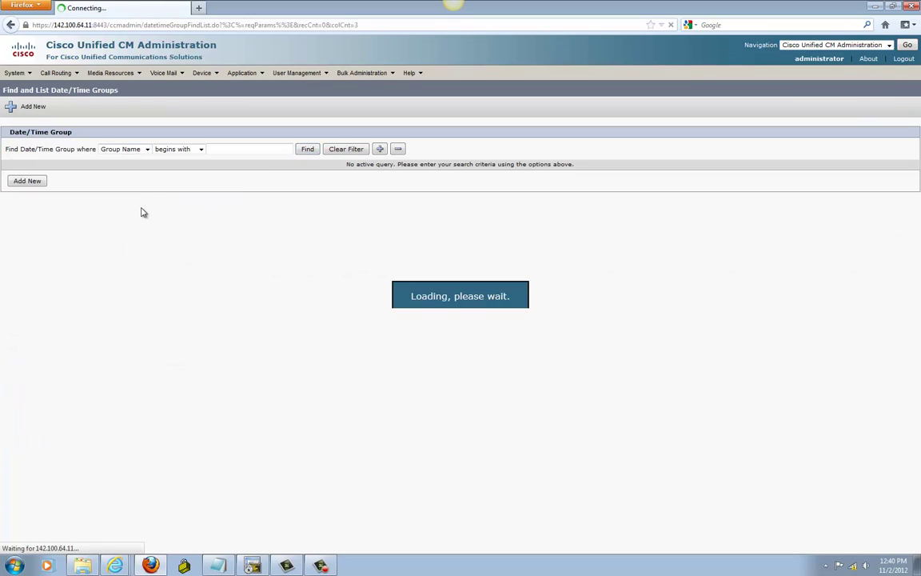
pyautogui.click(145, 218)
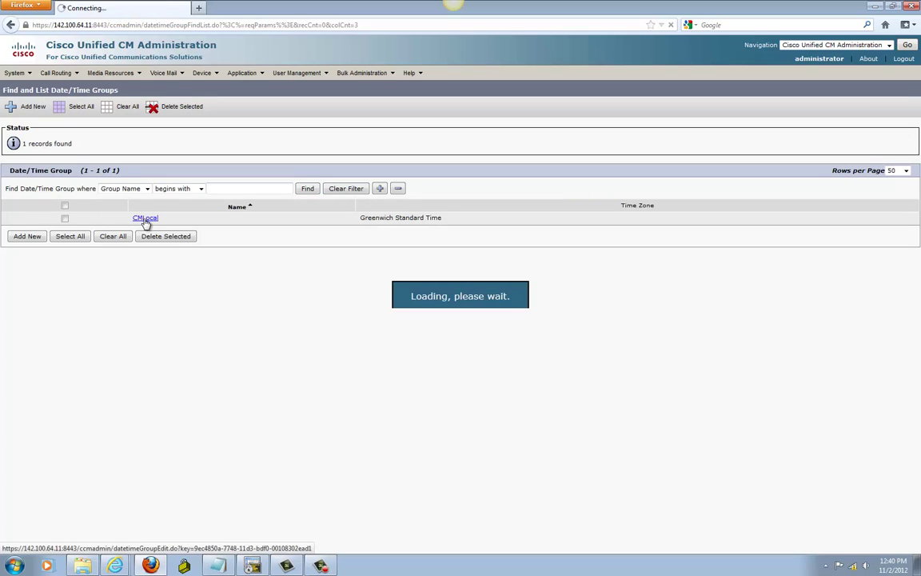
pyautogui.doubleClick(83, 195)
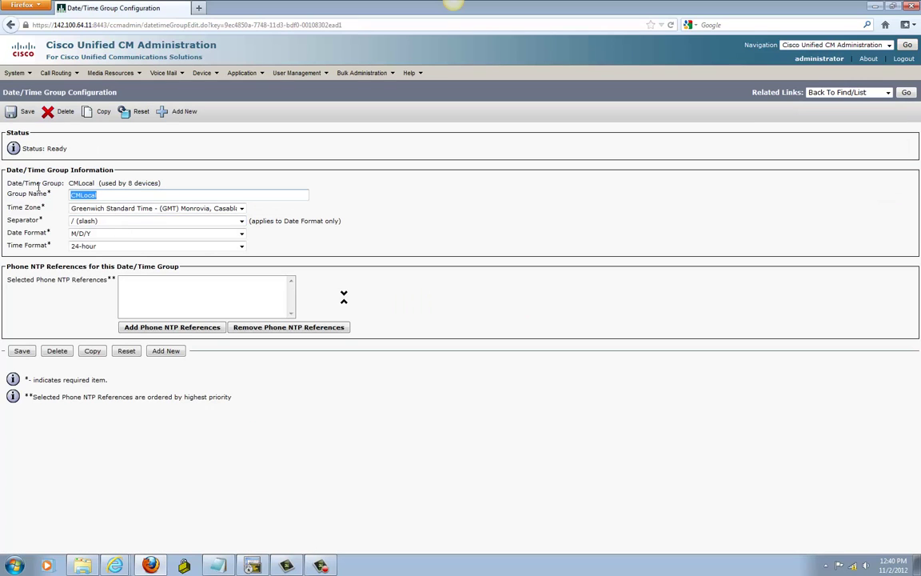
pyautogui.write('PST')
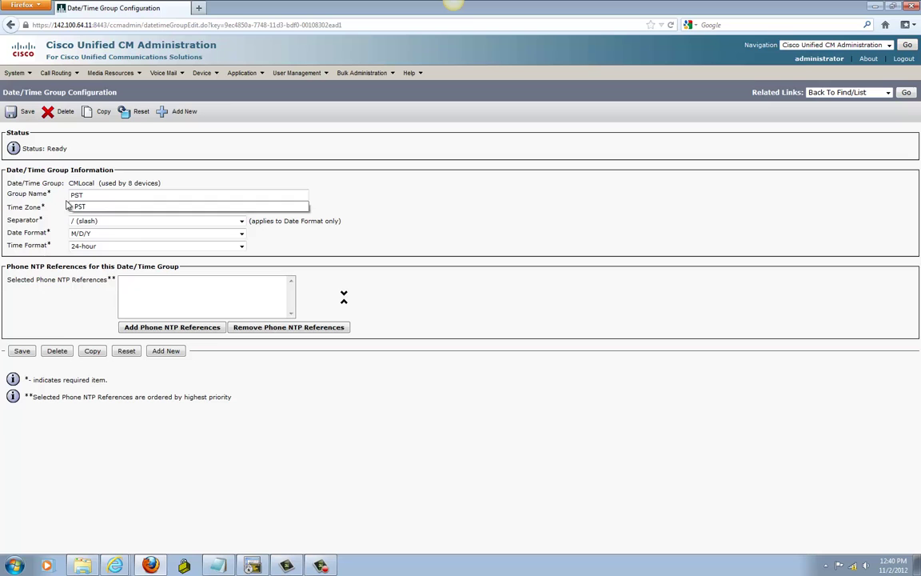
pyautogui.press('Down')
pyautogui.press('Return')
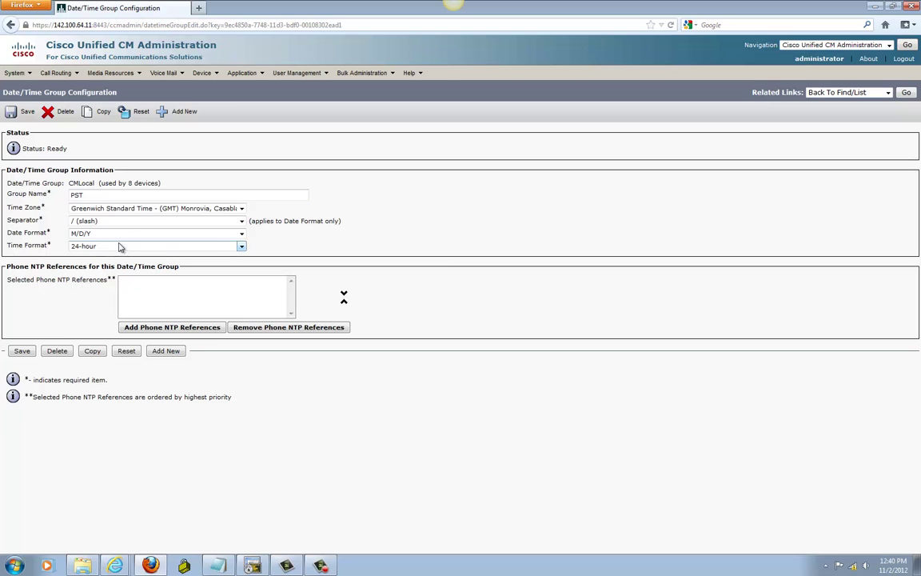
# Step: Set the PST group's time zone to Pacific Standard/Daylight Time (GMT-08:00, US & Canada) and time format to 12-hour, and save
pyautogui.click(138, 208)
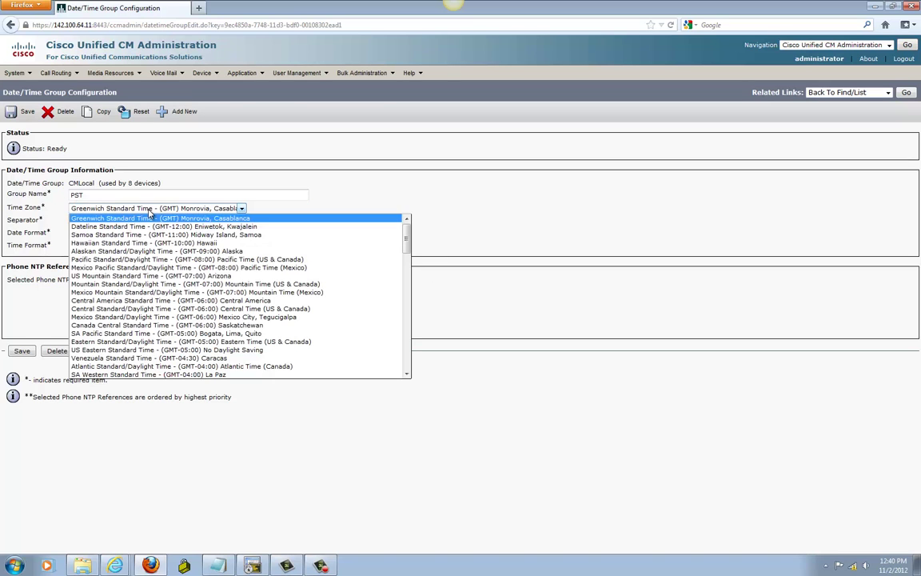
pyautogui.click(194, 260)
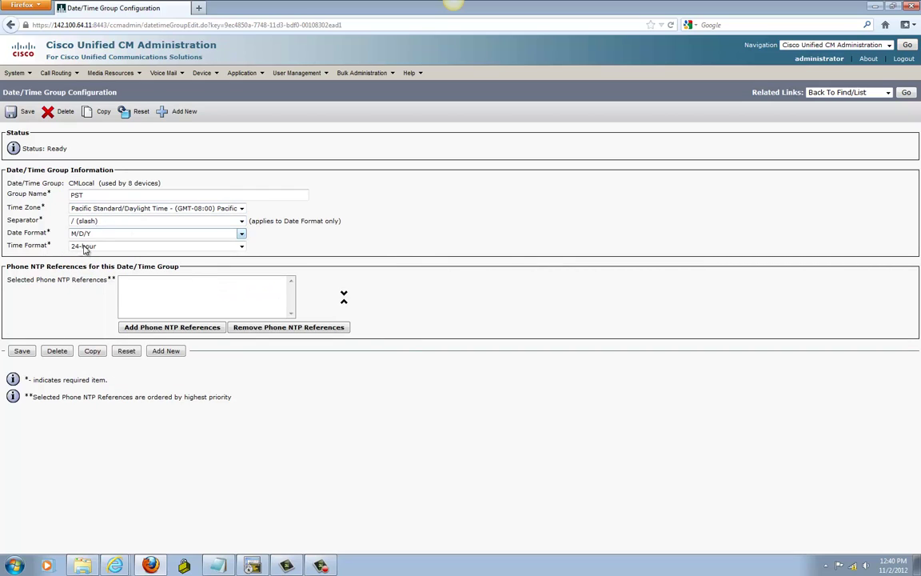
pyautogui.click(120, 246)
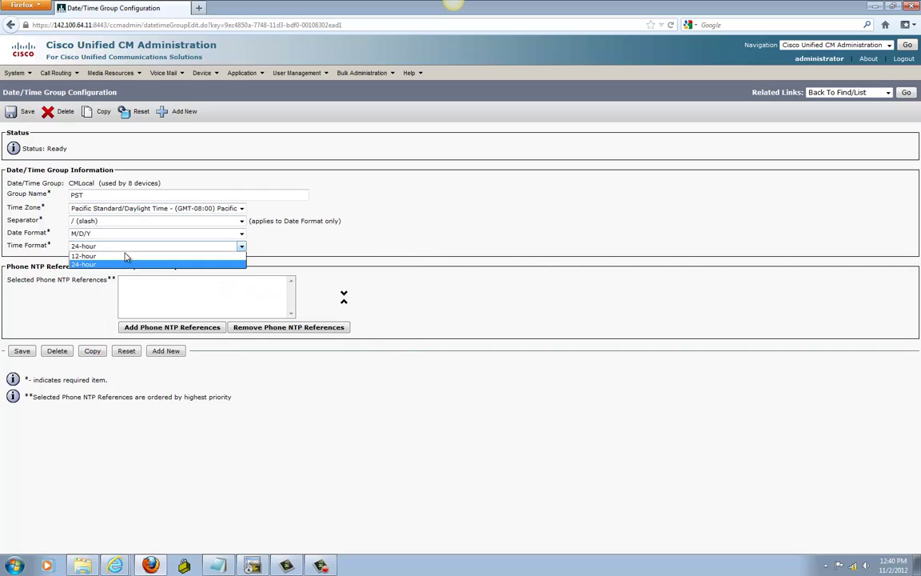
pyautogui.click(83, 263)
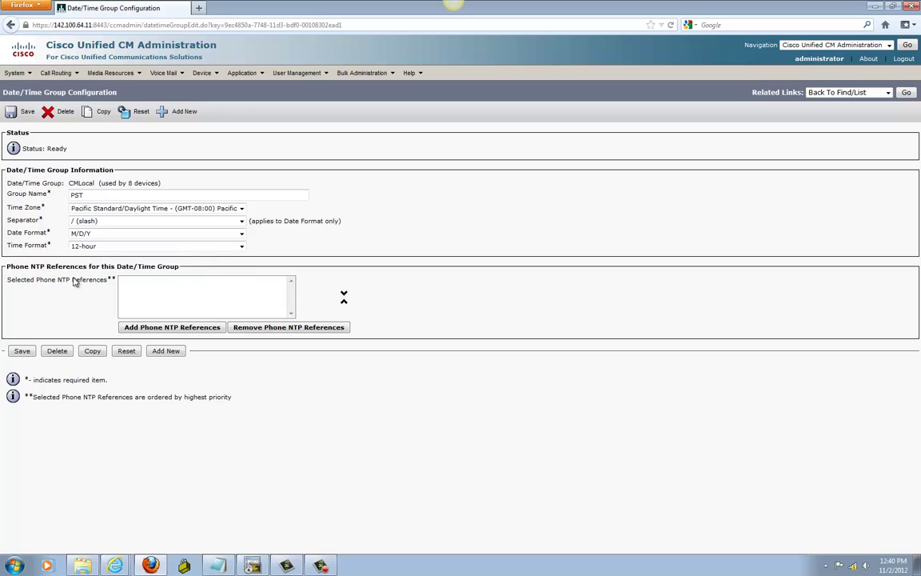
pyautogui.click(20, 352)
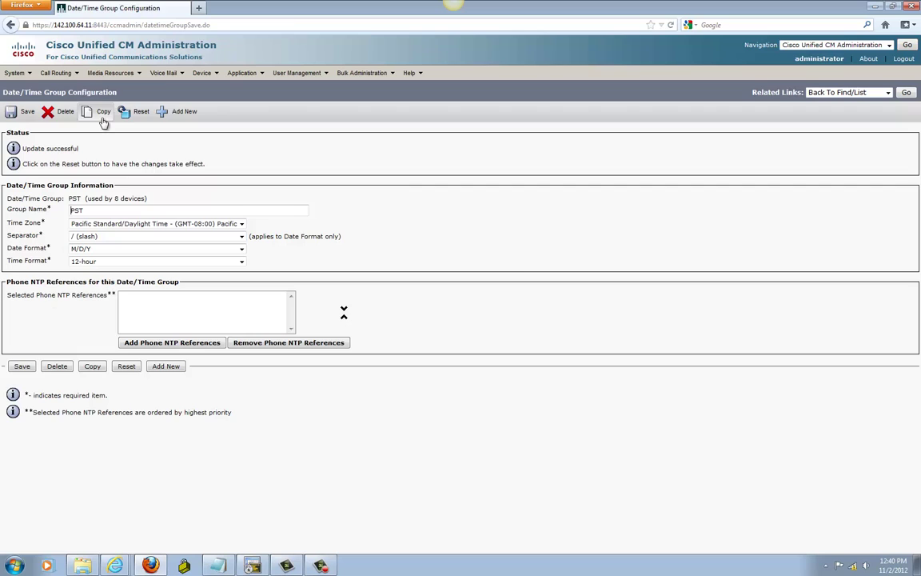
# Step: Copy the PST date/time group and name the copy EST
pyautogui.click(99, 112)
pyautogui.click(77, 188)
pyautogui.press('BackSpace')
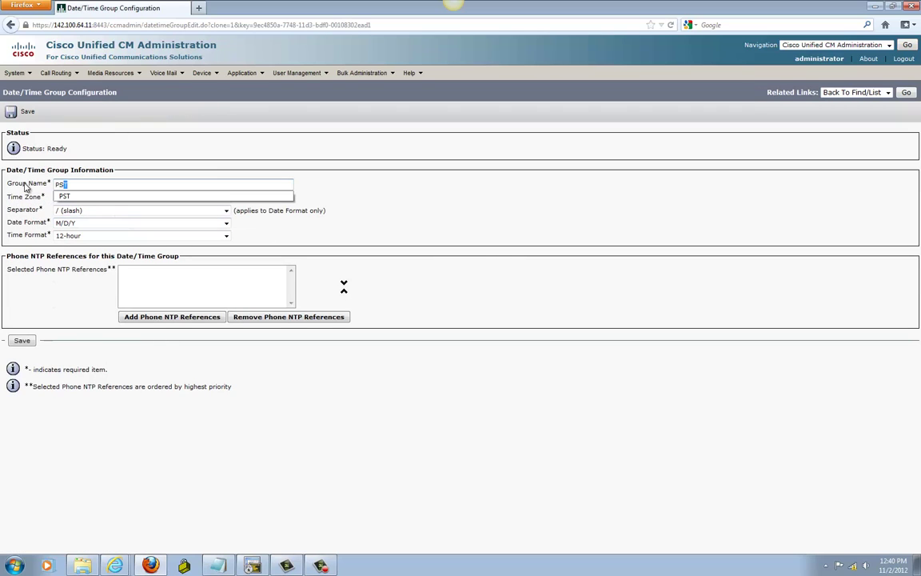
pyautogui.moveTo(87, 184); pyautogui.dragTo(51, 185)
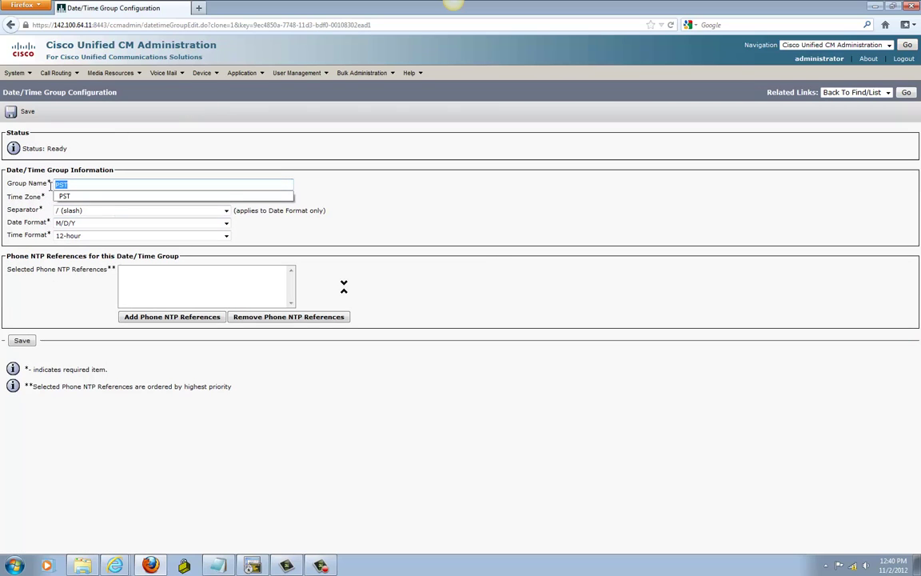
pyautogui.write('EST')
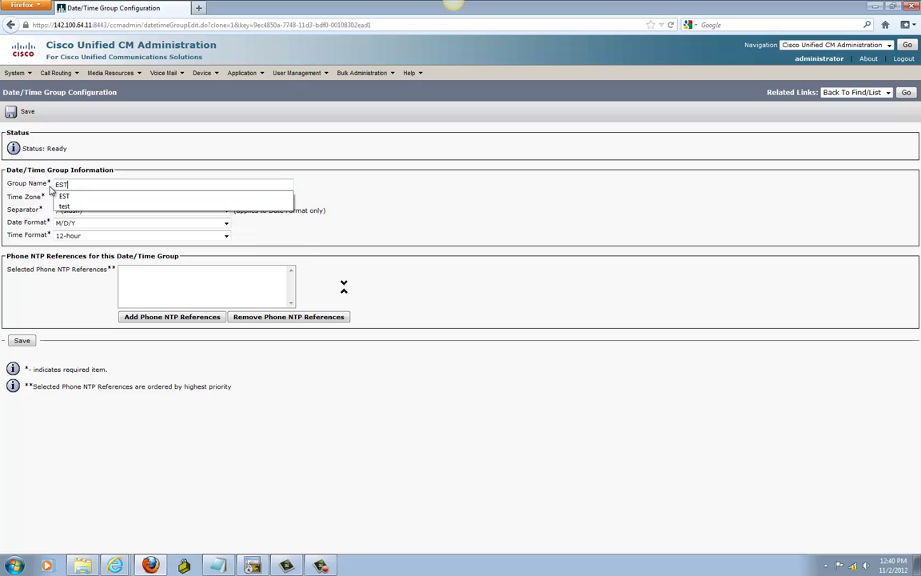
pyautogui.click(63, 196)
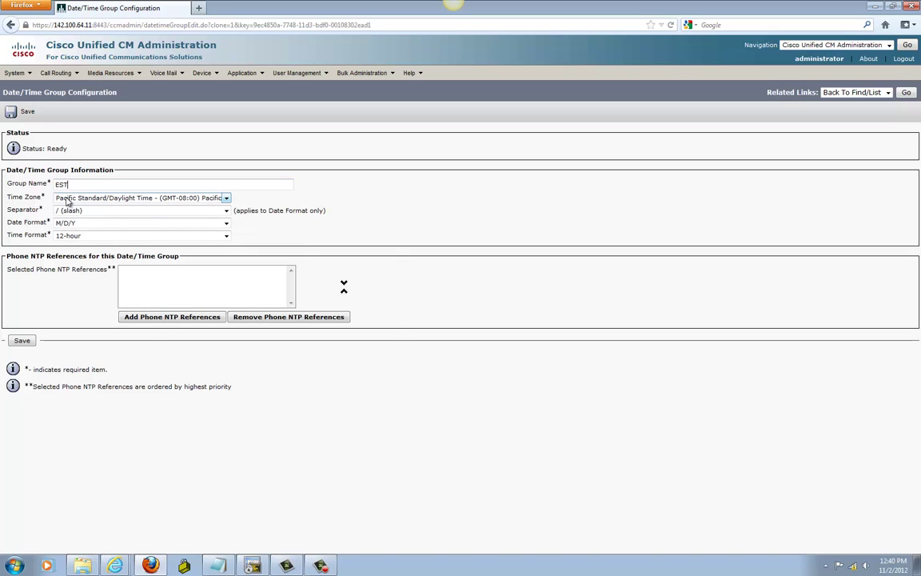
# Step: Set the EST group's time zone to Eastern Standard/Daylight Time (GMT-05:00, US & Canada) and save the group
pyautogui.click(75, 199)
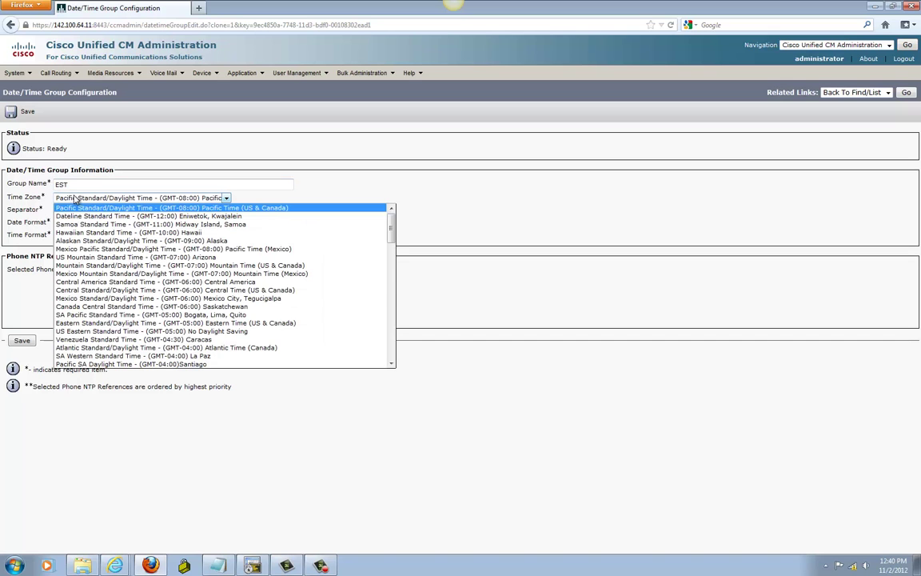
pyautogui.click(126, 323)
pyautogui.click(22, 342)
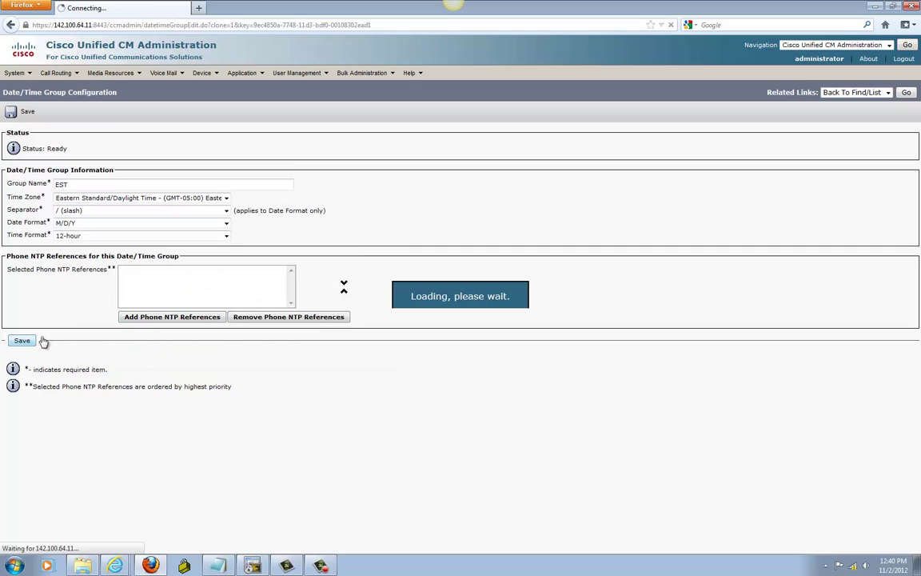
# Step: Find the existing device pools and open the Default device pool for editing
pyautogui.click(18, 73)
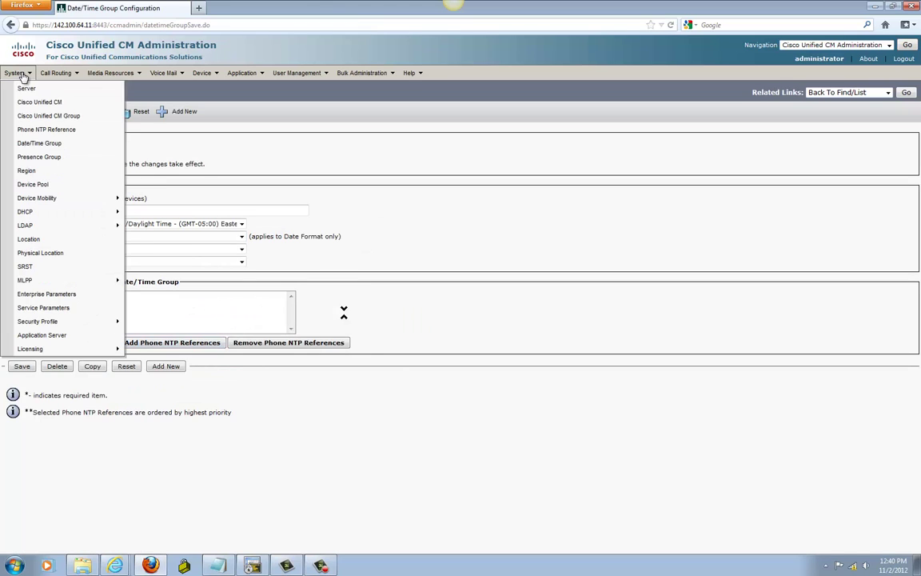
pyautogui.click(44, 191)
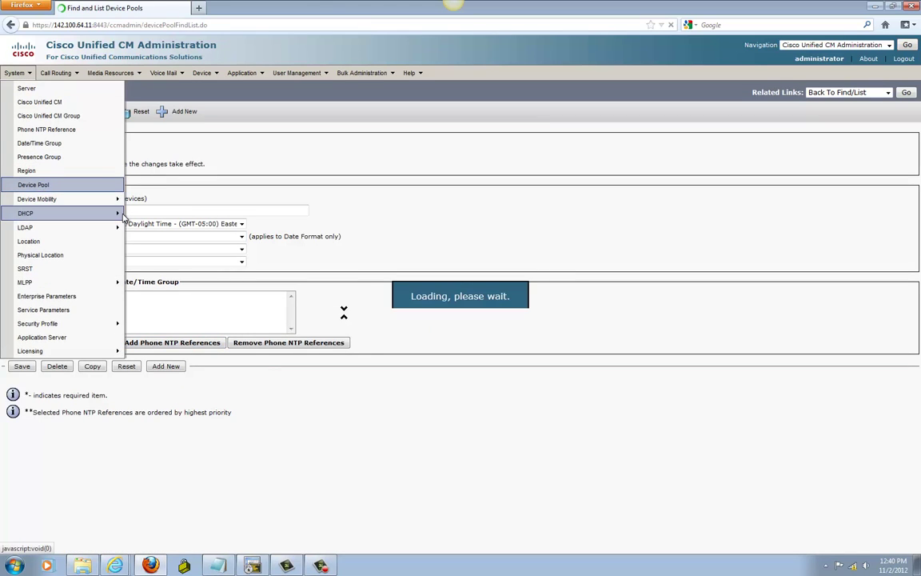
pyautogui.click(403, 149)
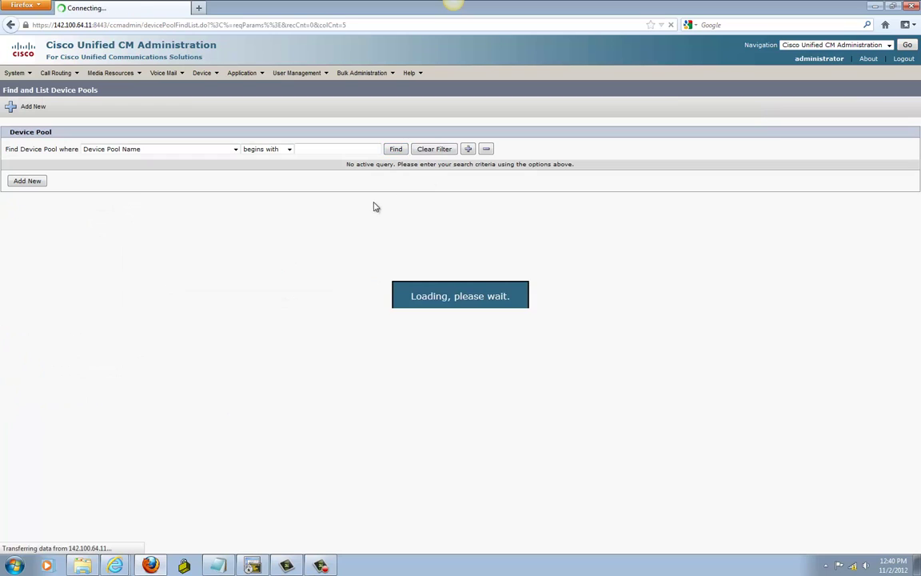
pyautogui.click(90, 218)
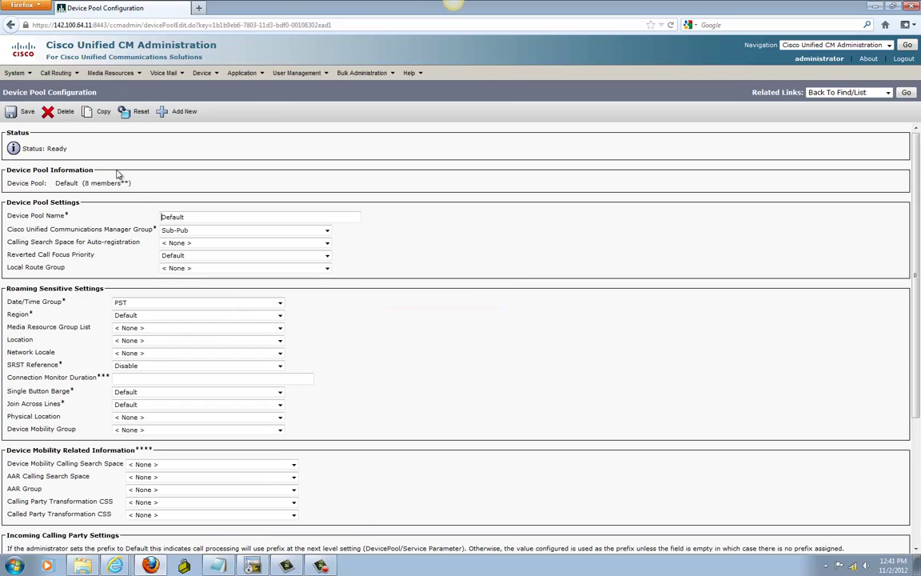
# Step: Rename the Default device pool to HQ and save the device pool
pyautogui.moveTo(201, 216); pyautogui.dragTo(122, 224)
pyautogui.write('HQ')
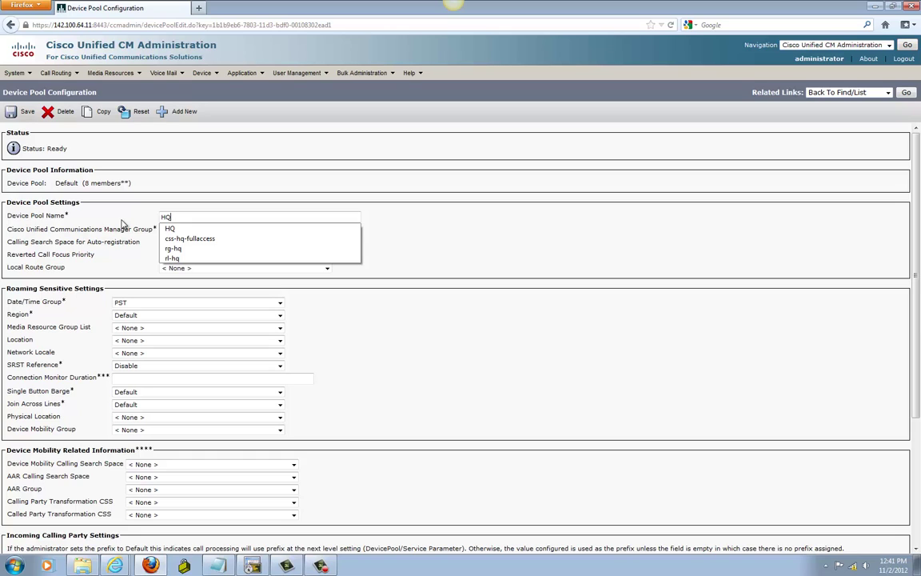
pyautogui.click(206, 202)
pyautogui.press('Tab')
pyautogui.press('Tab')
pyautogui.press('Tab')
pyautogui.press('Tab')
pyautogui.press('Tab')
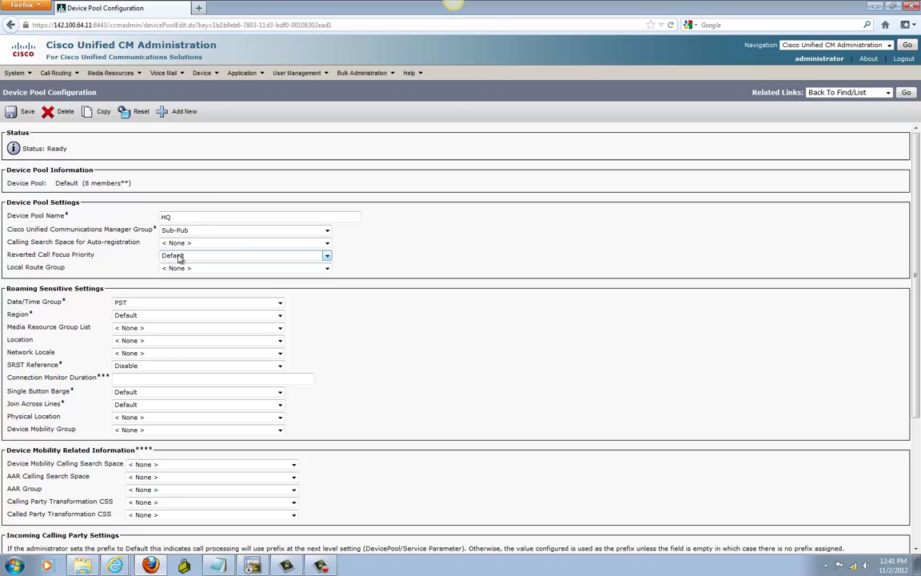
pyautogui.press('Tab')
pyautogui.press('Tab')
pyautogui.press('Tab')
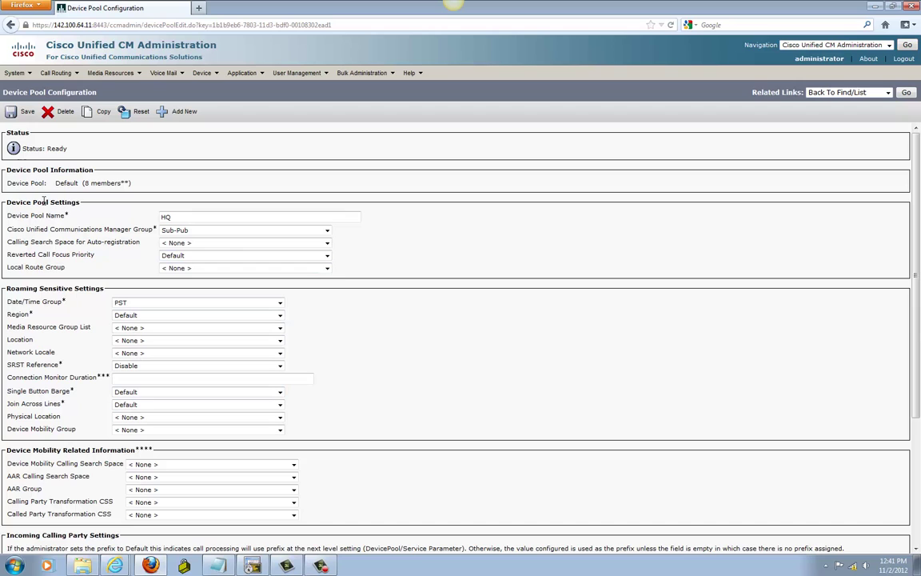
pyautogui.click(24, 112)
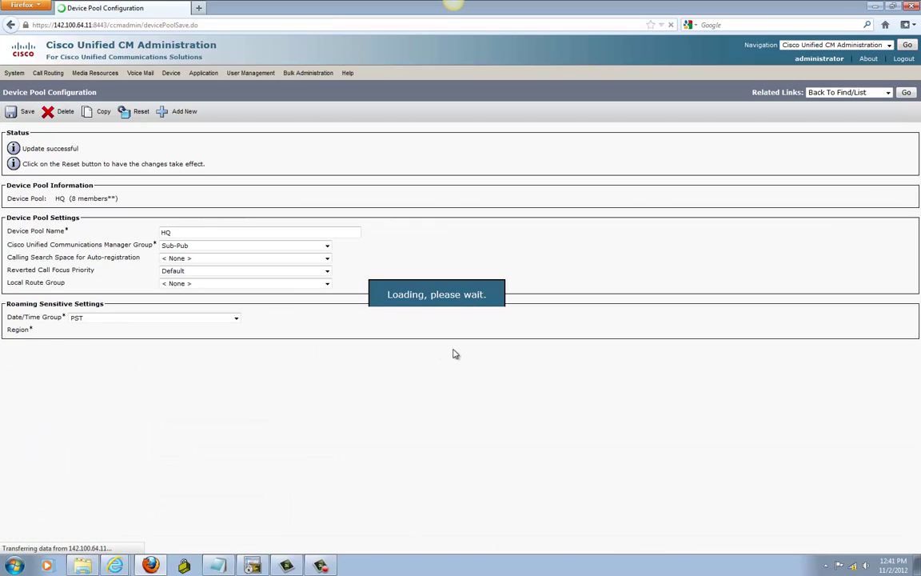
# Step: Copy the HQ device pool and name the copy BR1
pyautogui.click(101, 112)
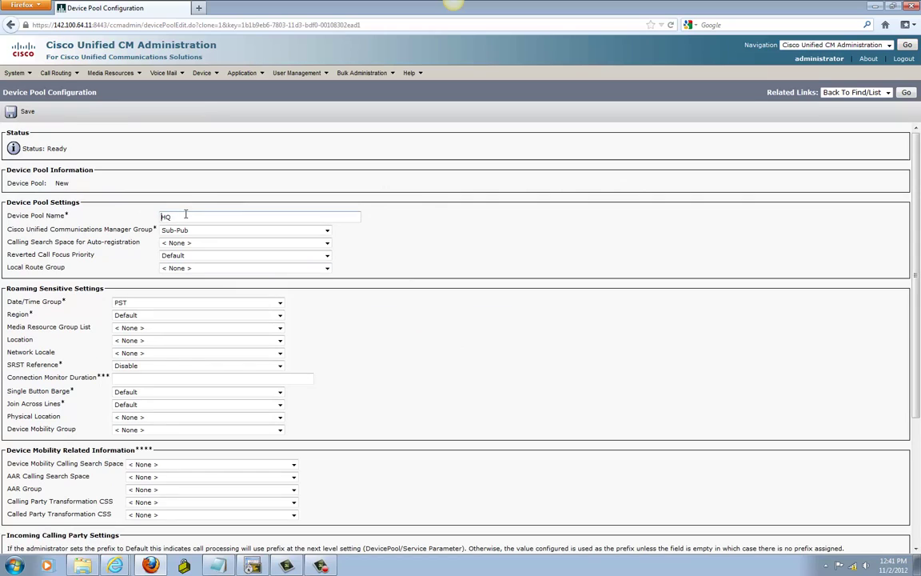
pyautogui.doubleClick(187, 214)
pyautogui.write('BR1')
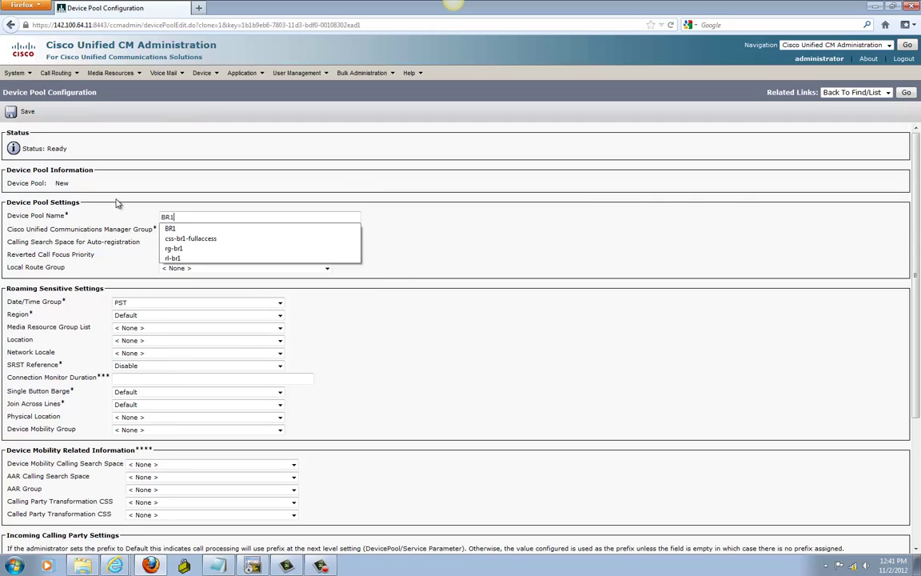
pyautogui.press('Down')
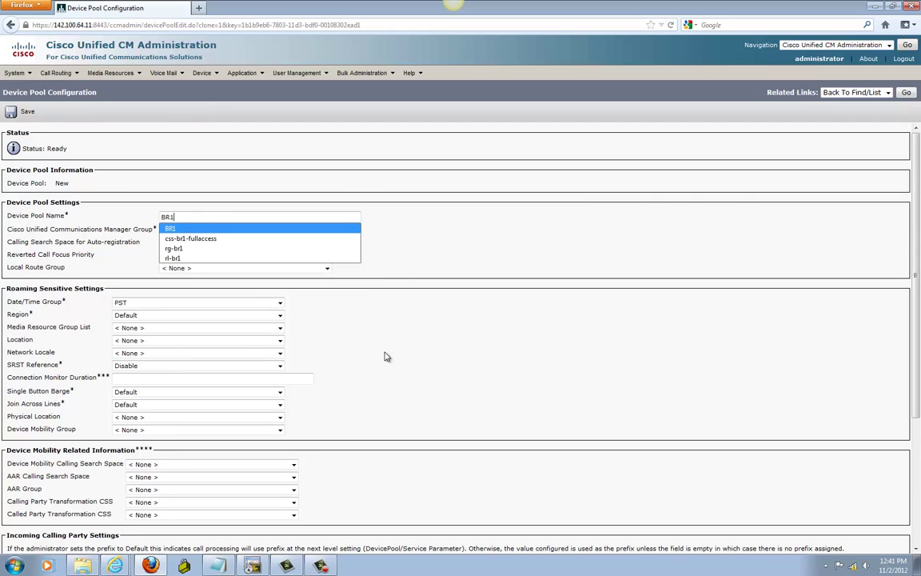
pyautogui.press('Return')
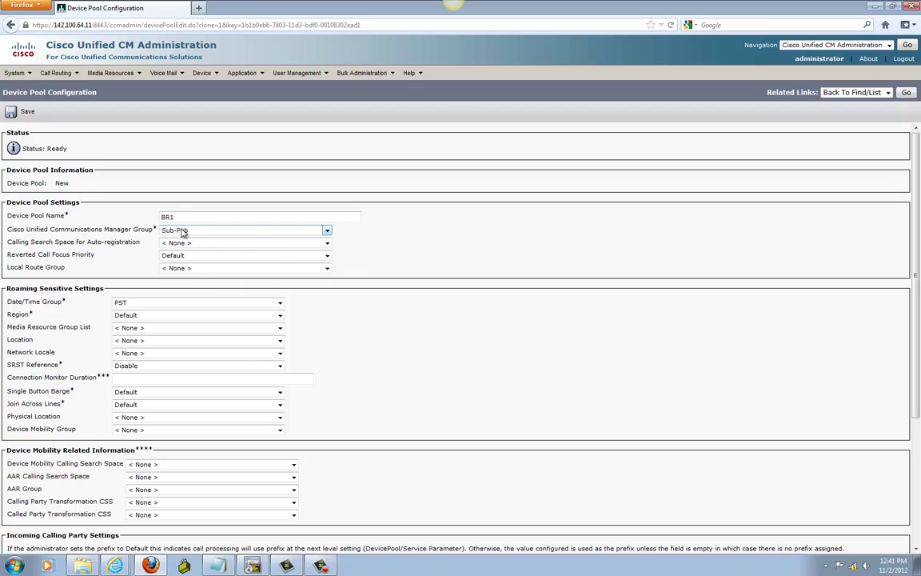
# Step: Set the BR1 device pool's date/time group to EST and save the pool
pyautogui.click(132, 302)
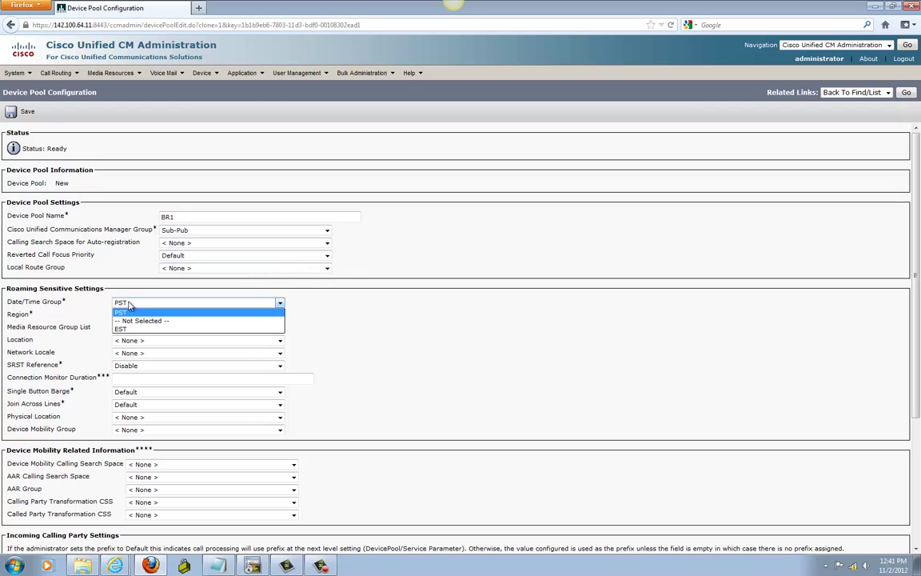
pyautogui.click(122, 329)
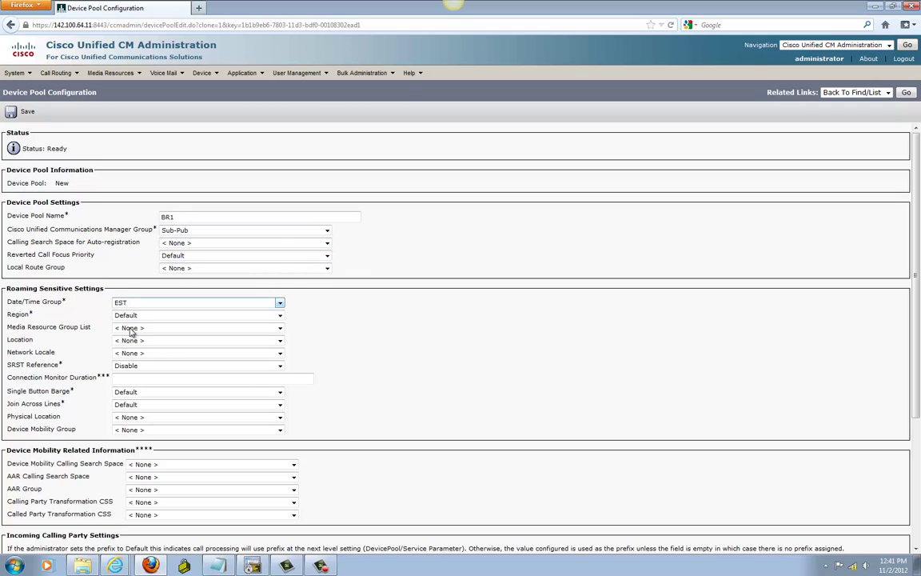
pyautogui.click(22, 111)
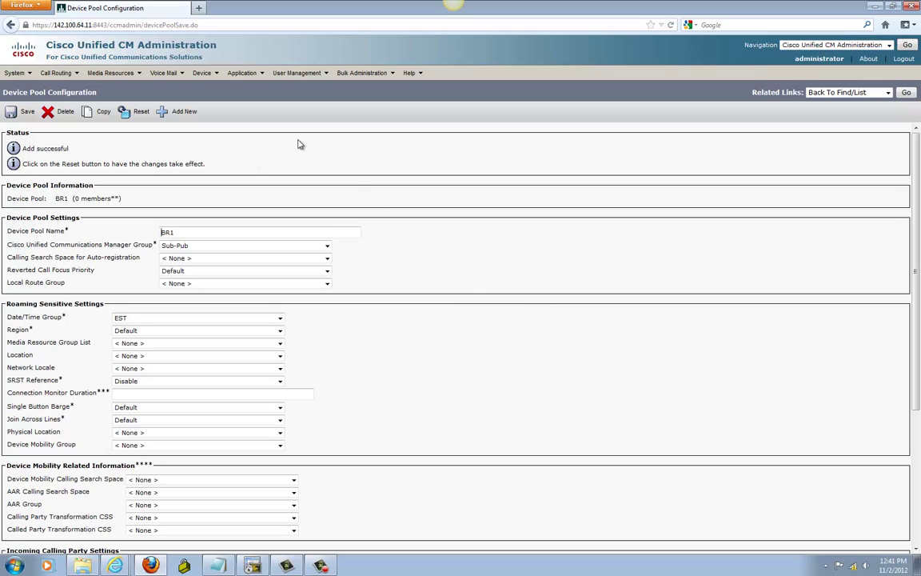
# Step: Check the existing partitions, then add a new partition named pt-internal and save it
pyautogui.moveTo(14, 73)
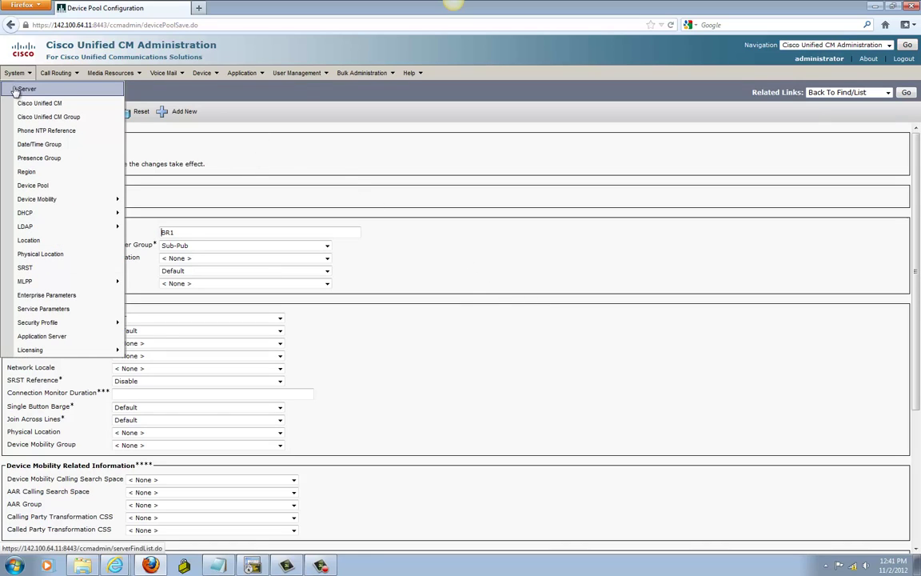
pyautogui.moveTo(60, 73)
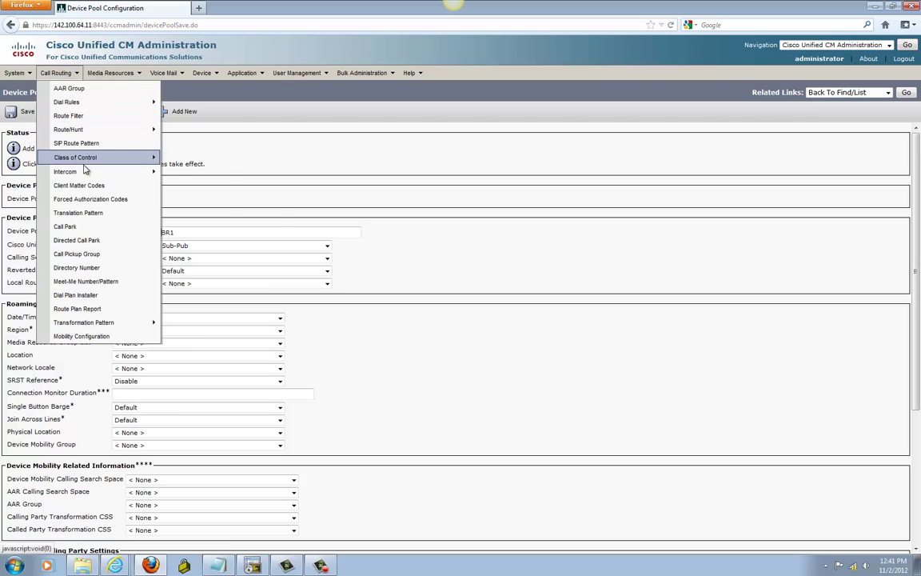
pyautogui.moveTo(120, 157)
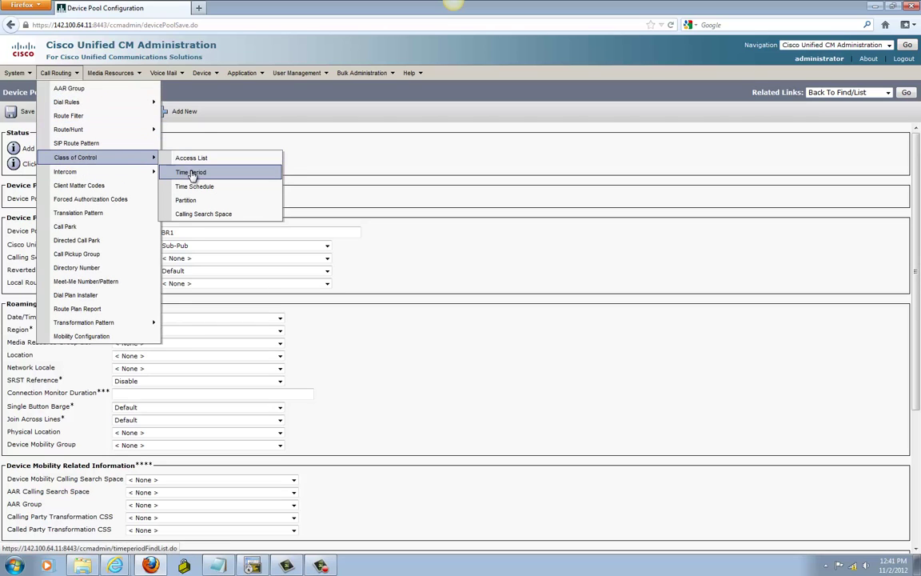
pyautogui.click(192, 199)
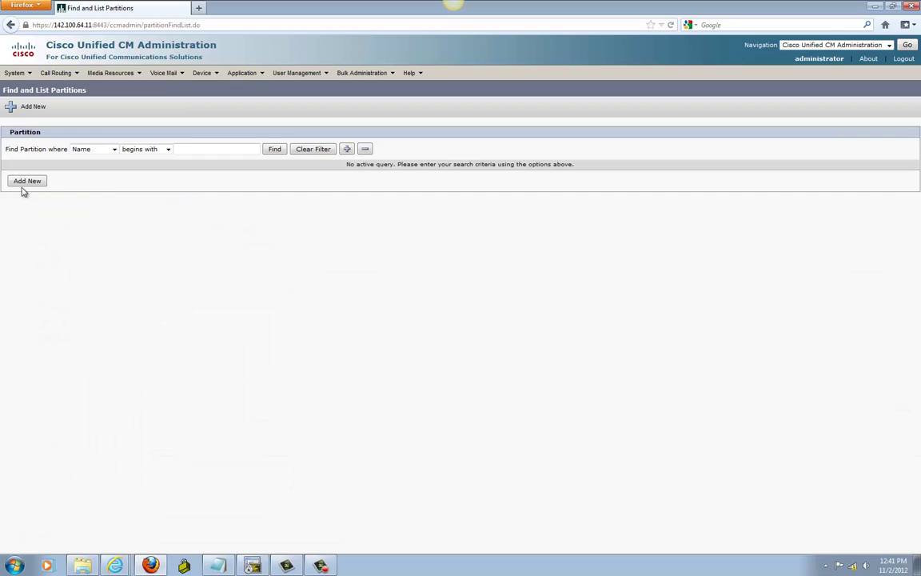
pyautogui.click(268, 151)
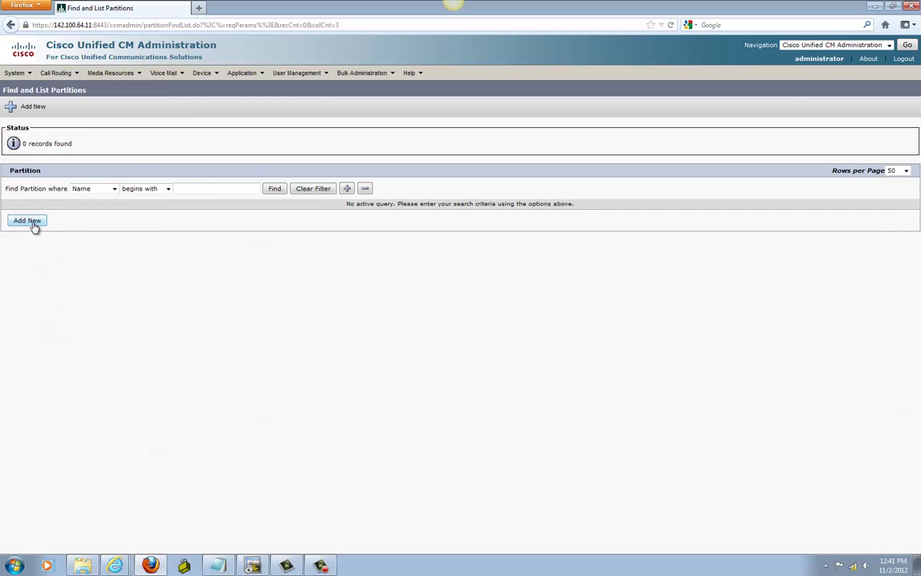
pyautogui.click(27, 221)
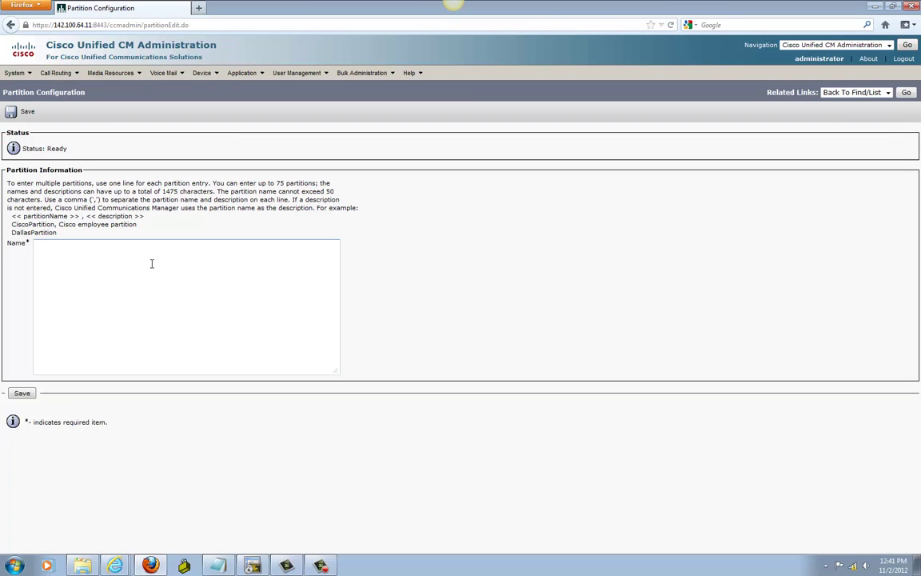
pyautogui.write('pt-internal')
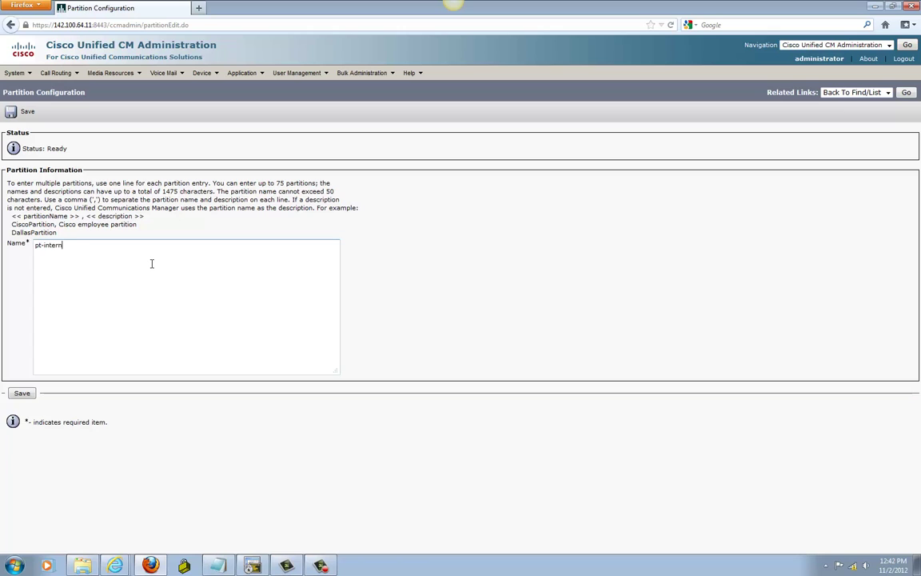
pyautogui.click(20, 393)
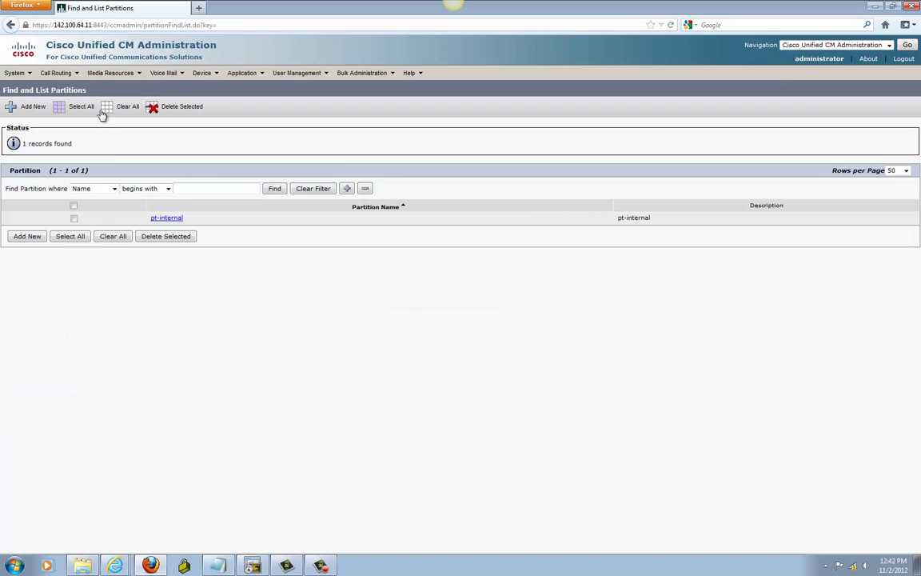
# Step: Check the existing calling search spaces, then start a new one named css-internal
pyautogui.click(58, 73)
pyautogui.moveTo(117, 159)
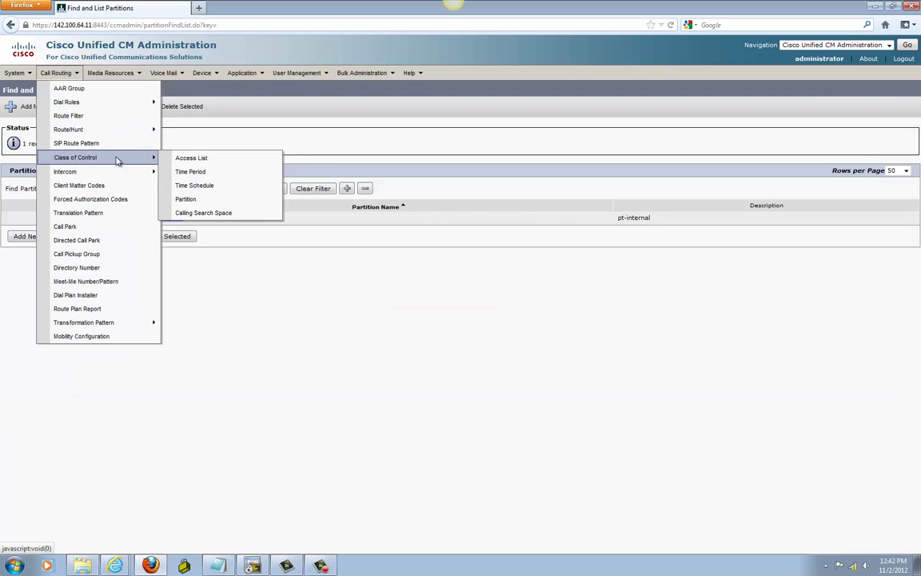
pyautogui.click(206, 213)
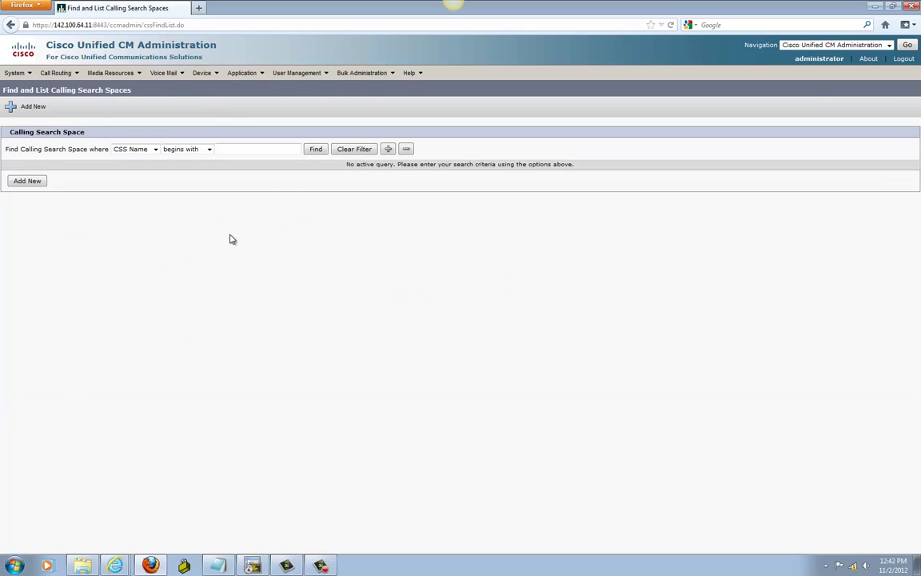
pyautogui.click(314, 150)
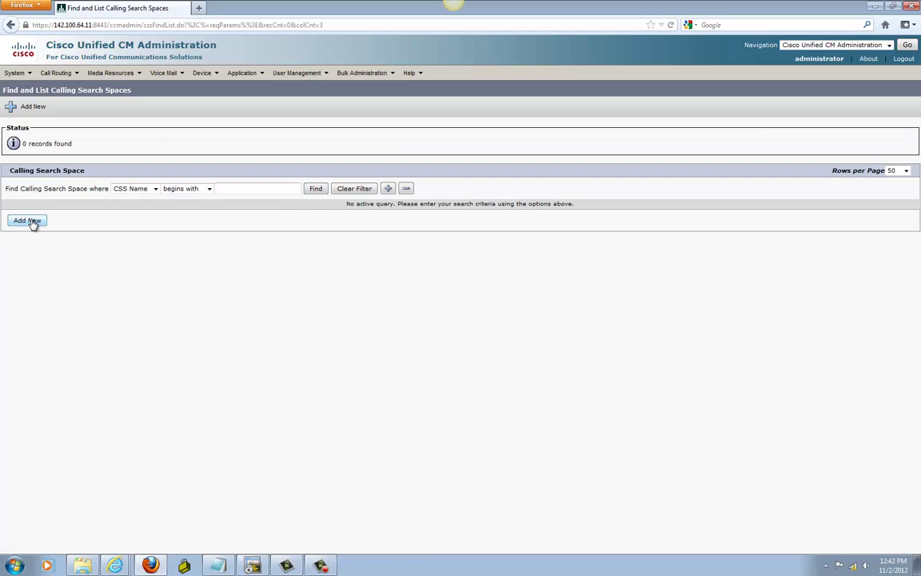
pyautogui.click(29, 221)
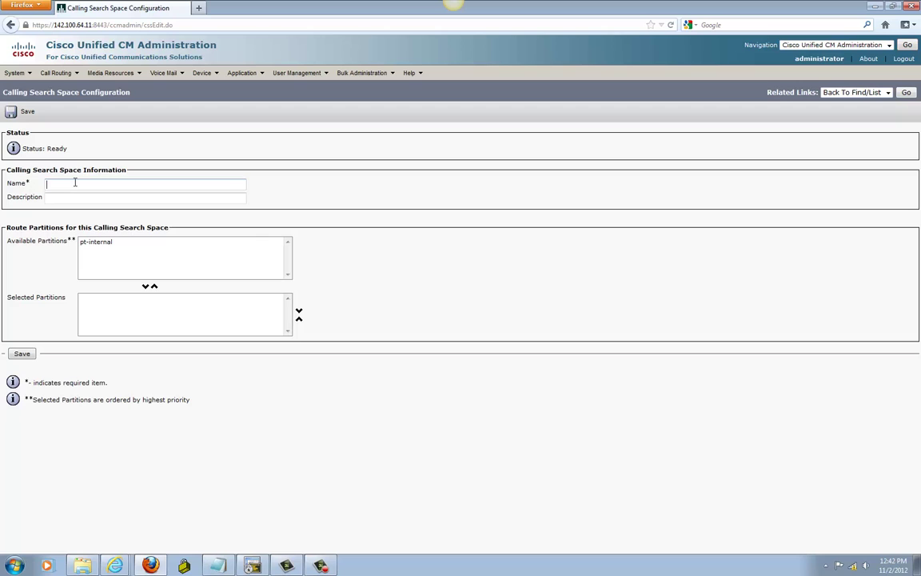
pyautogui.write('css')
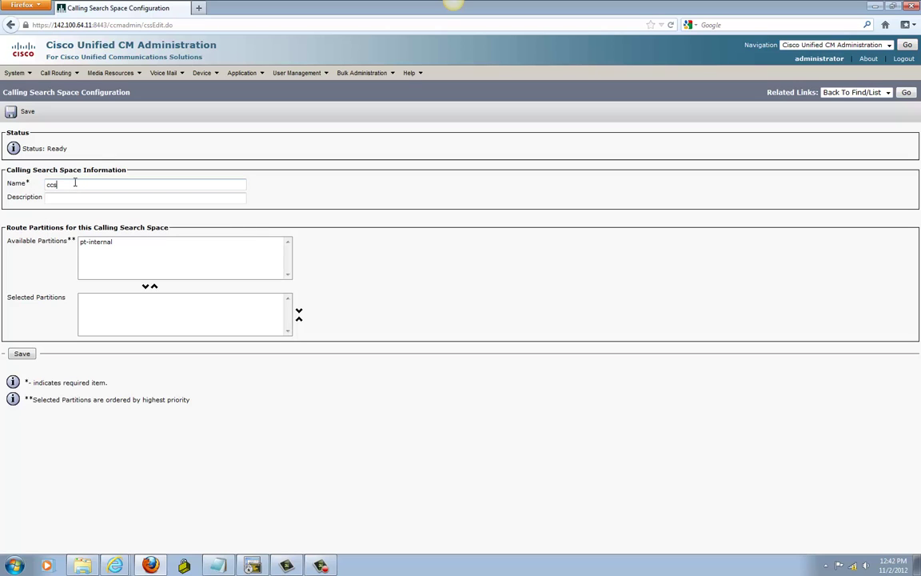
pyautogui.press('BackSpace')
pyautogui.press('BackSpace')
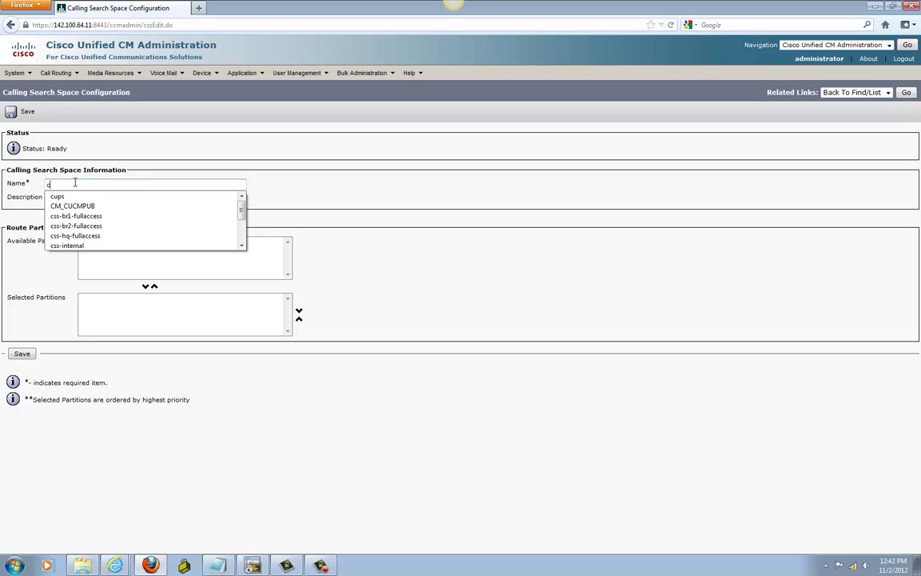
pyautogui.write('ss-inter')
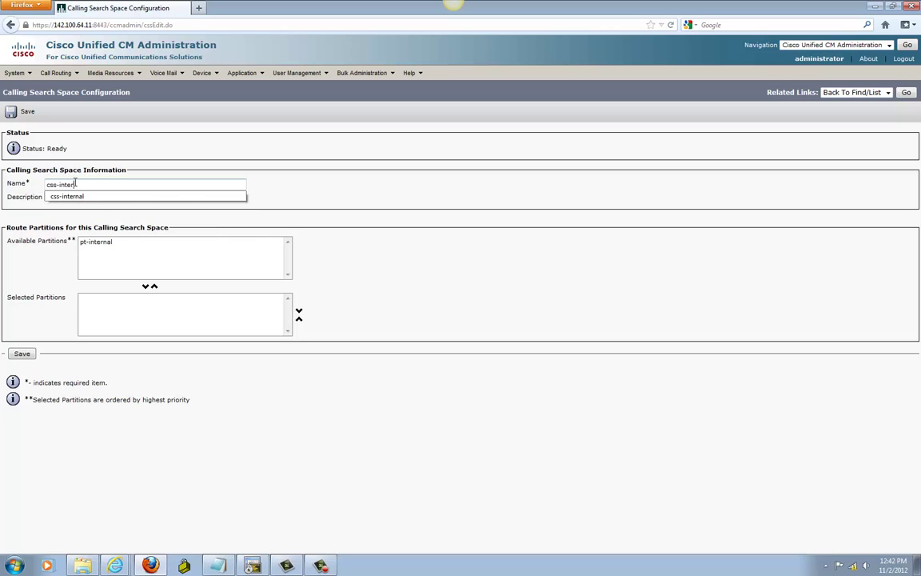
pyautogui.write('nal')
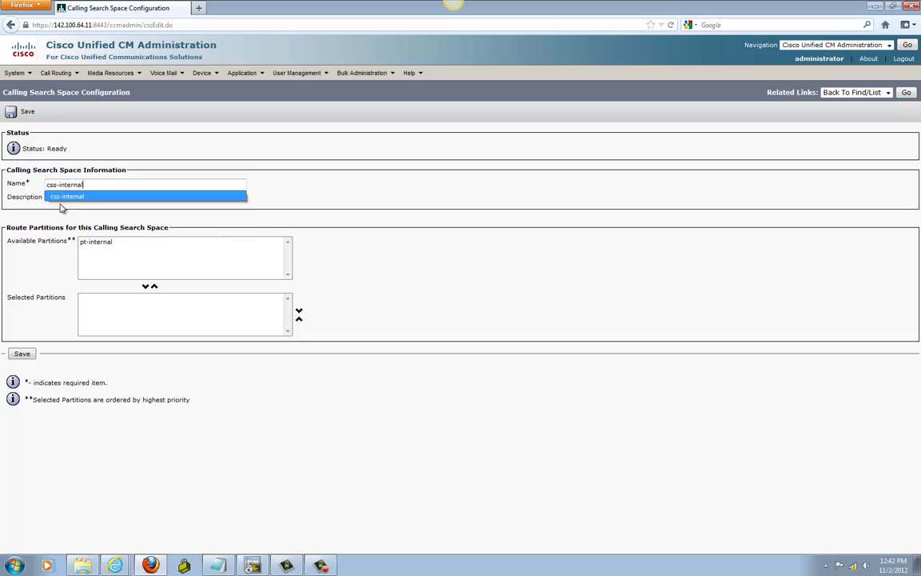
pyautogui.click(63, 198)
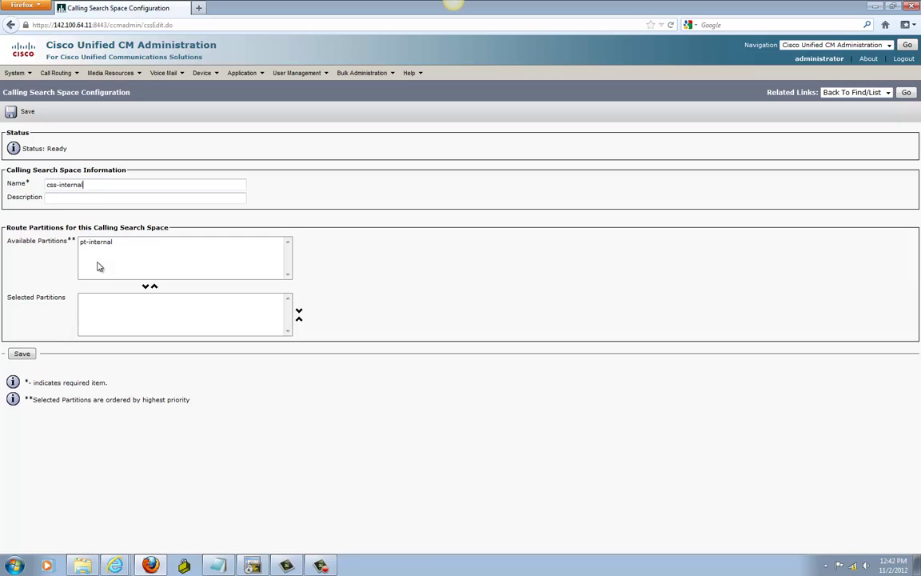
# Step: Add the pt-internal partition to the css-internal calling search space's selected partitions and save it
pyautogui.click(102, 244)
pyautogui.click(145, 287)
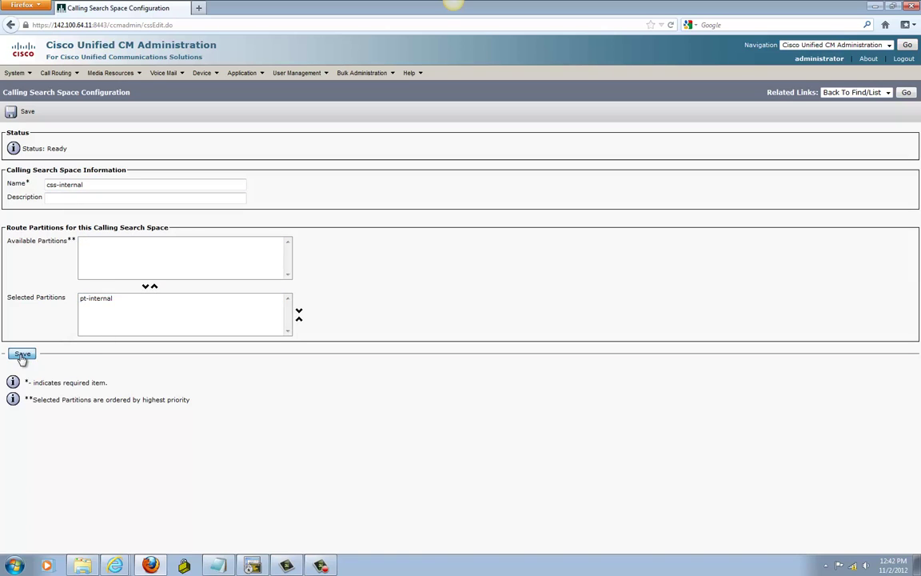
pyautogui.click(22, 353)
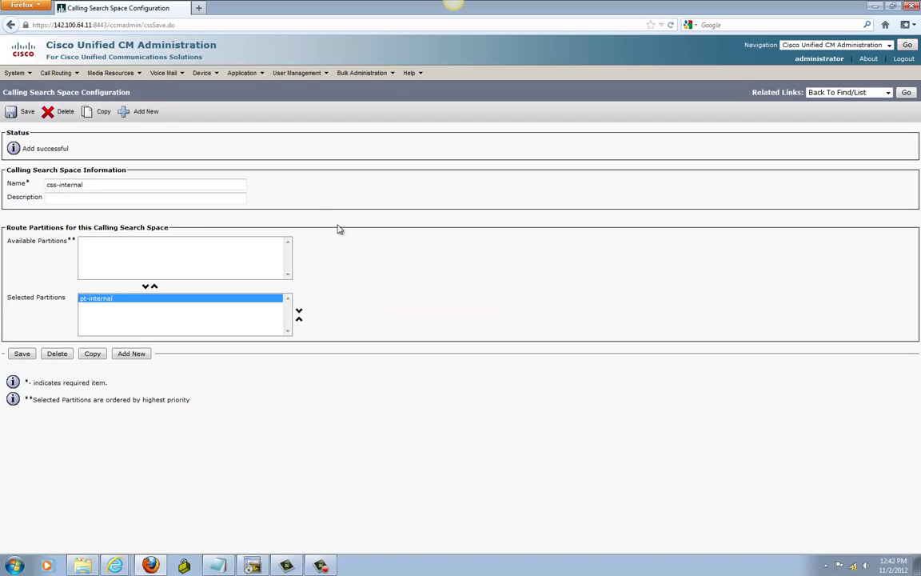
# Step: Check the existing gateways, then start adding a new gateway with the gateway type Cisco 2811
pyautogui.moveTo(206, 73)
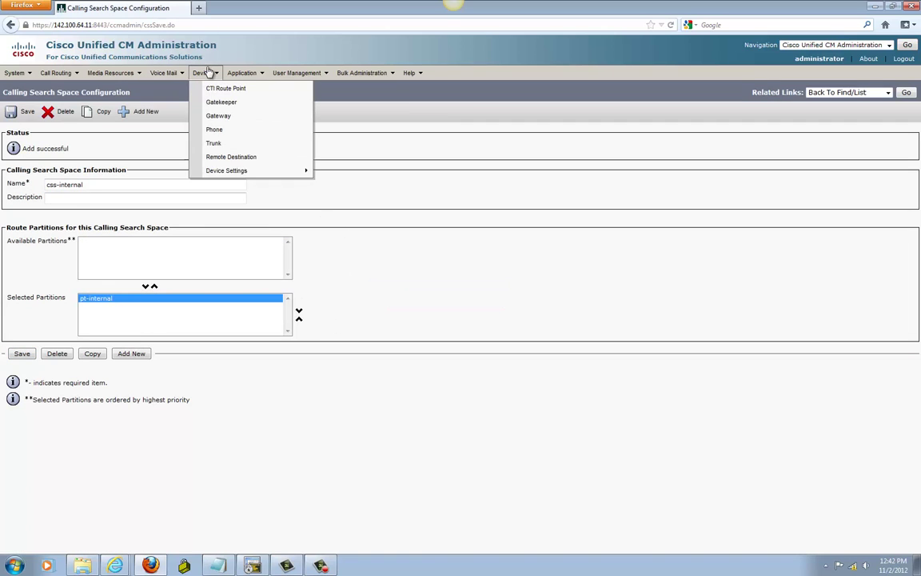
pyautogui.click(217, 118)
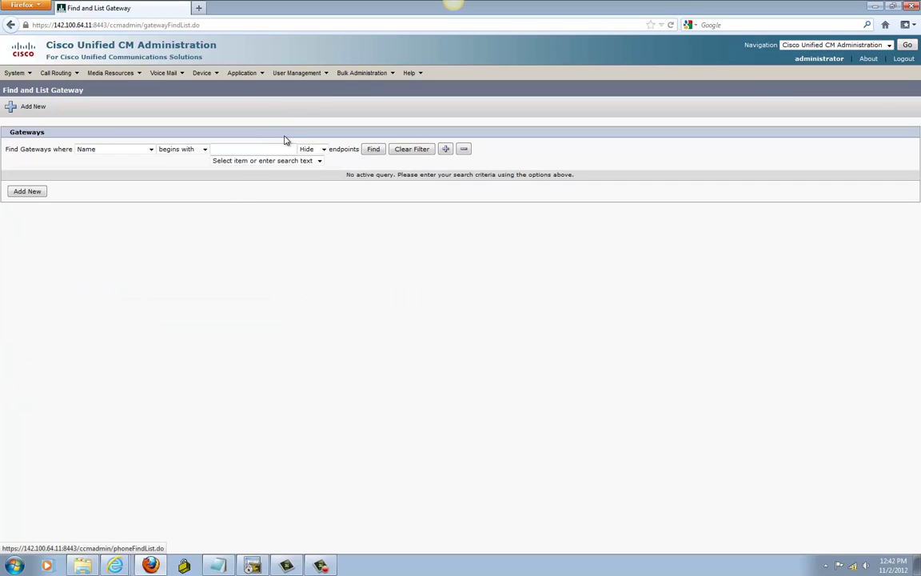
pyautogui.click(372, 151)
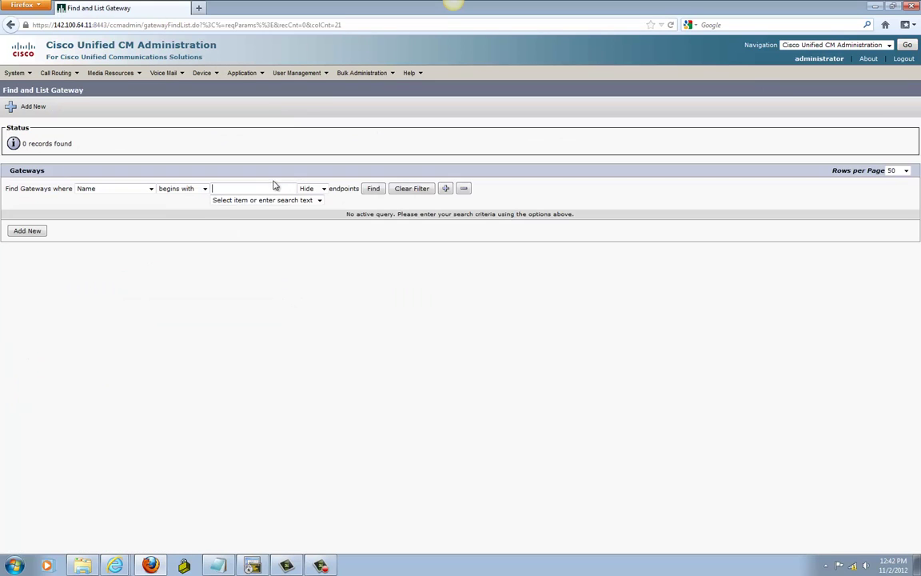
pyautogui.click(37, 234)
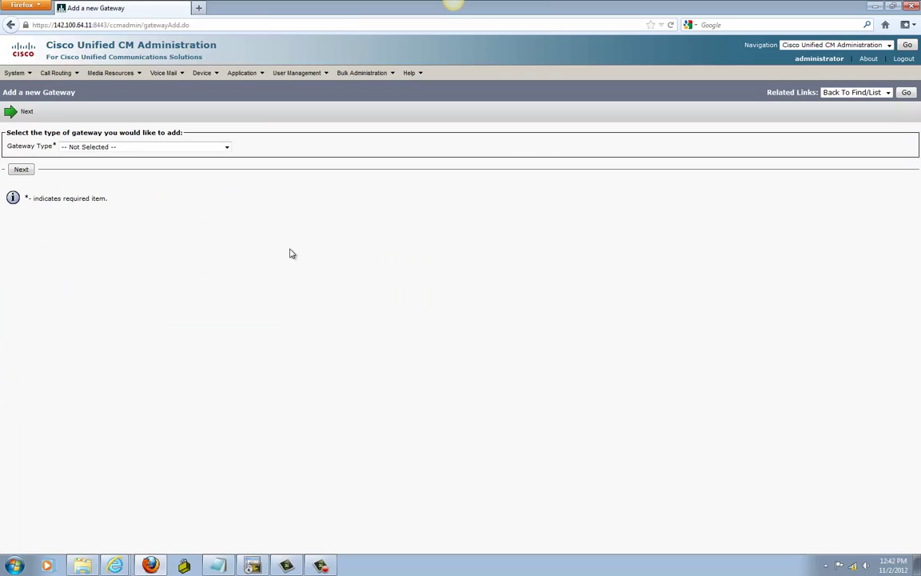
pyautogui.click(105, 149)
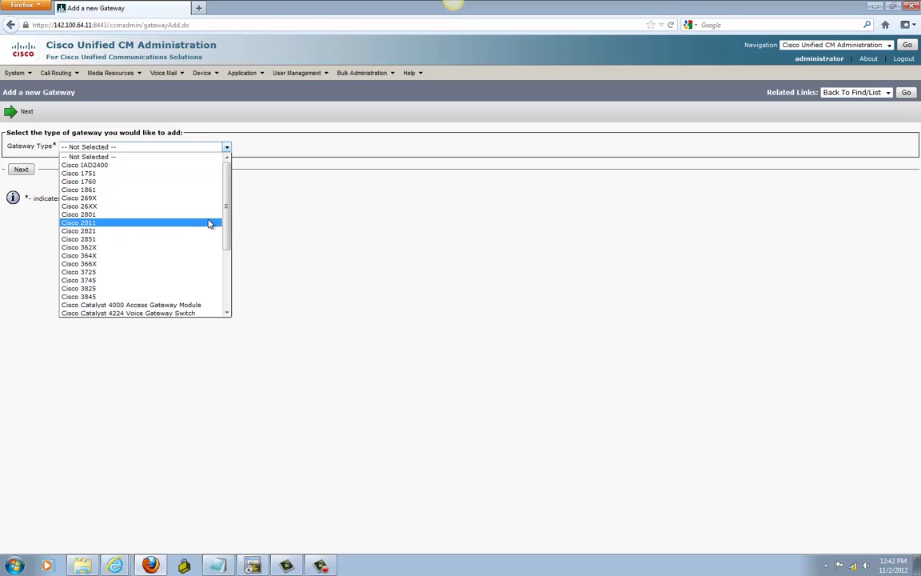
pyautogui.moveTo(230, 214)
pyautogui.mouseDown()
pyautogui.moveTo(228, 222)
pyautogui.moveTo(232, 191)
pyautogui.moveTo(232, 226)
pyautogui.mouseUp()
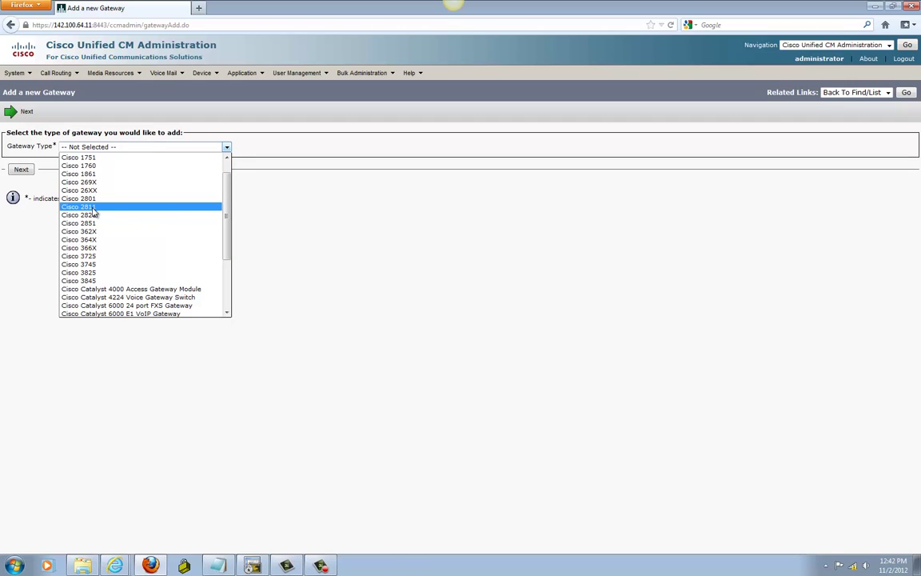
pyautogui.click(97, 207)
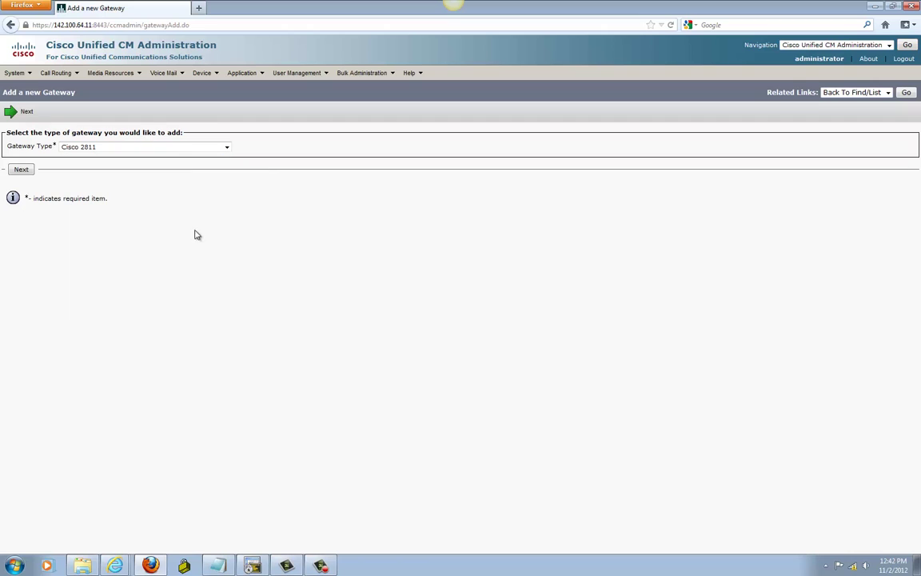
# Step: Switch to the HQ router session in SecureCRT and run sh inventory to check the chassis model
pyautogui.hotkey('alt', 'Tab')
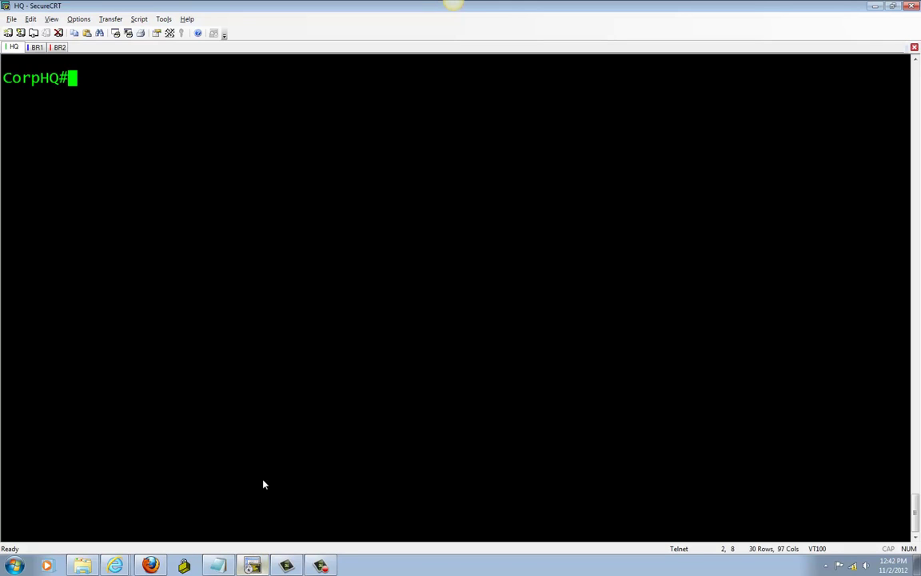
pyautogui.write('sh')
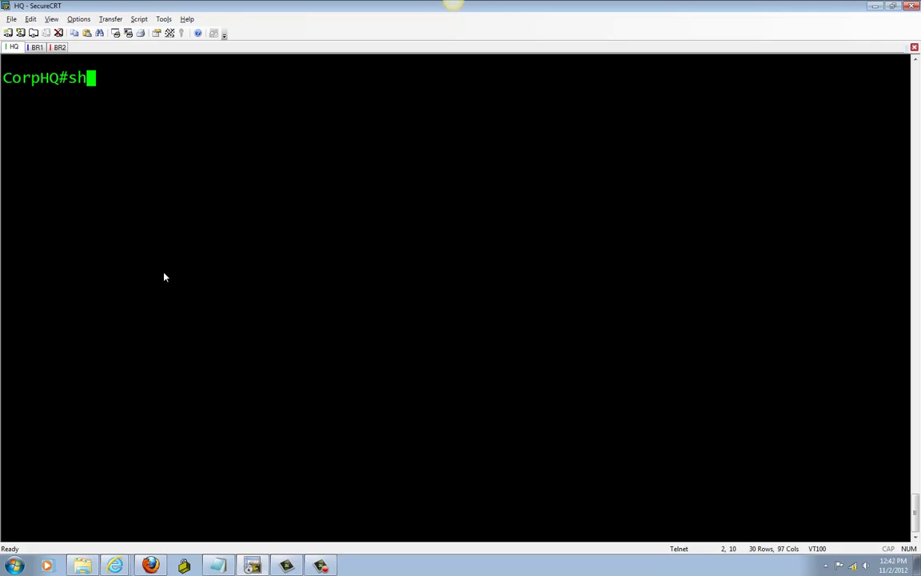
pyautogui.write(' invetno')
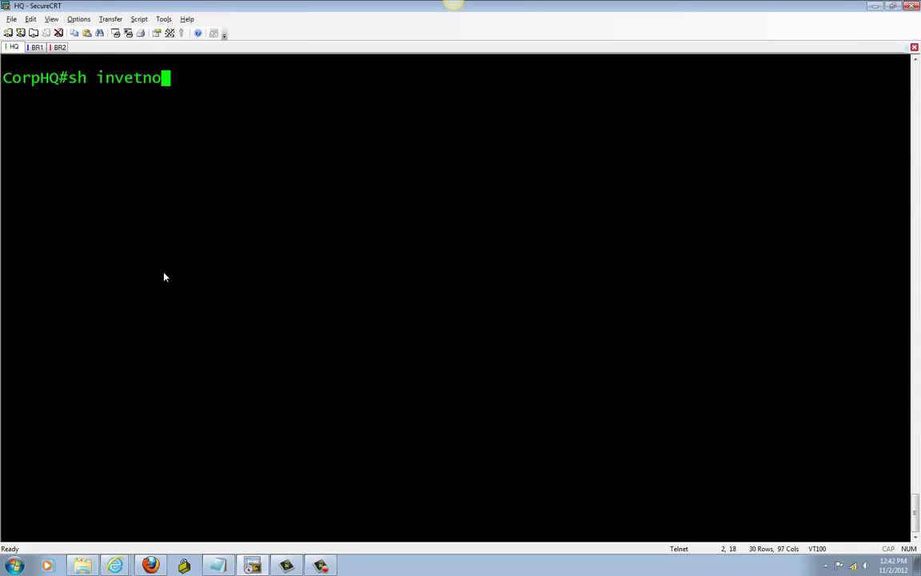
pyautogui.press('BackSpace')
pyautogui.press('BackSpace')
pyautogui.press('BackSpace')
pyautogui.write('ntory')
pyautogui.press('Return')
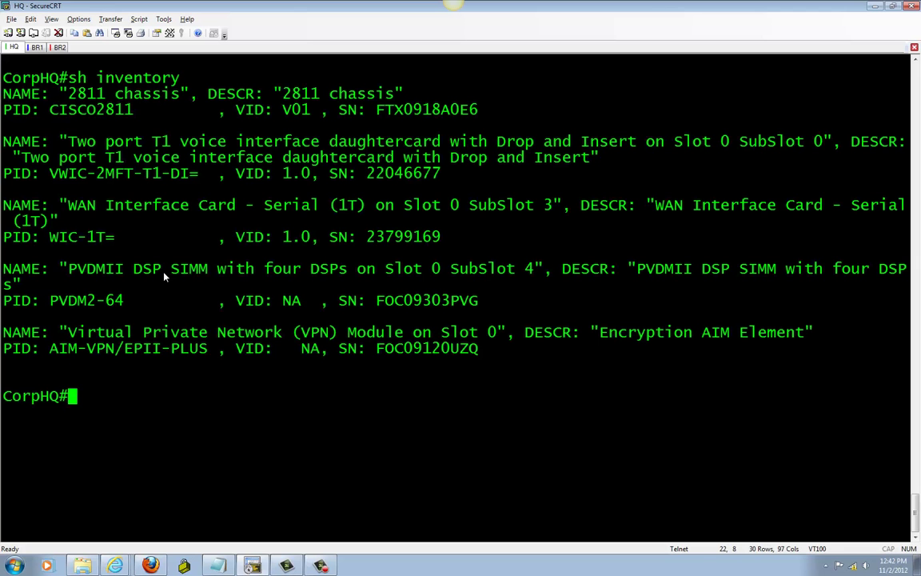
pyautogui.doubleClick(76, 94)
pyautogui.click(54, 109)
# Step: Return to CM Administration in Firefox and continue the new Cisco 2811 gateway with MGCP as its protocol
pyautogui.click(151, 566)
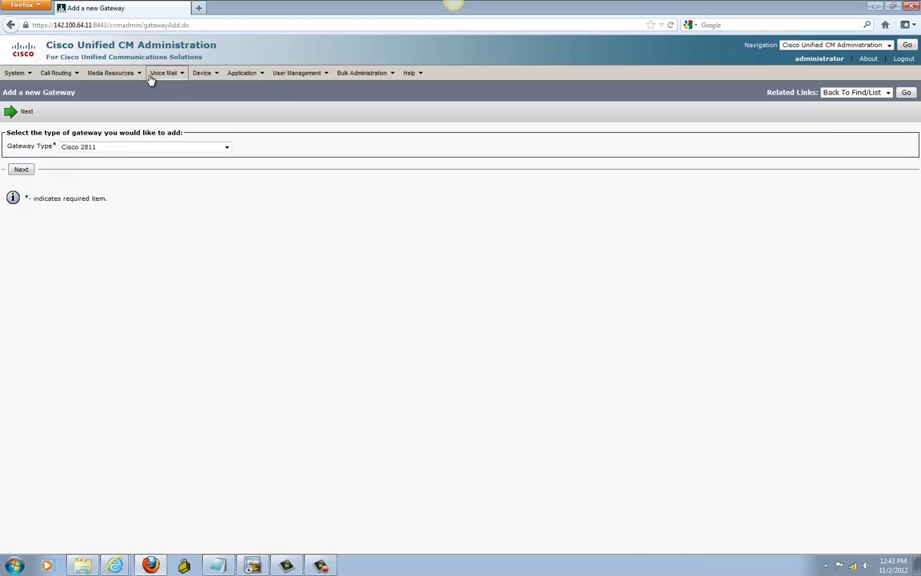
pyautogui.click(25, 170)
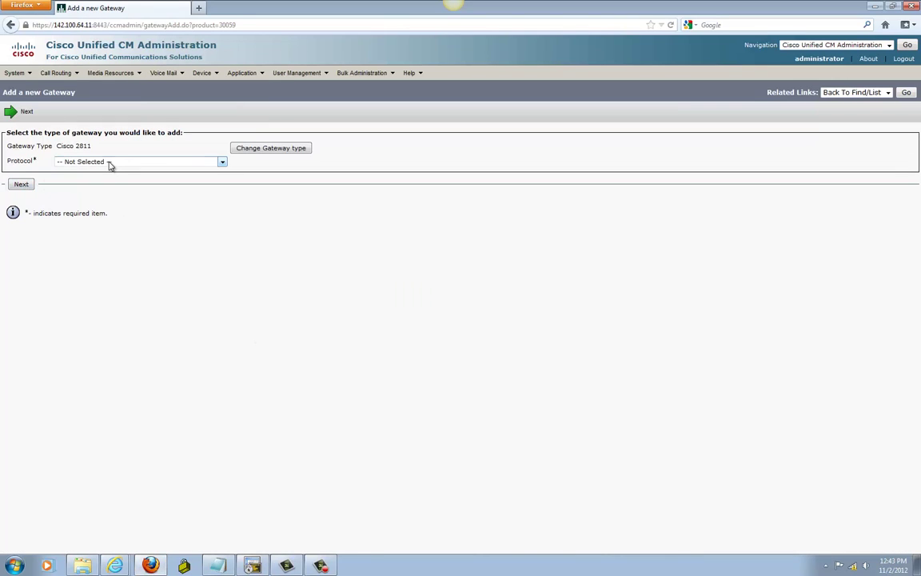
pyautogui.click(112, 163)
pyautogui.click(90, 186)
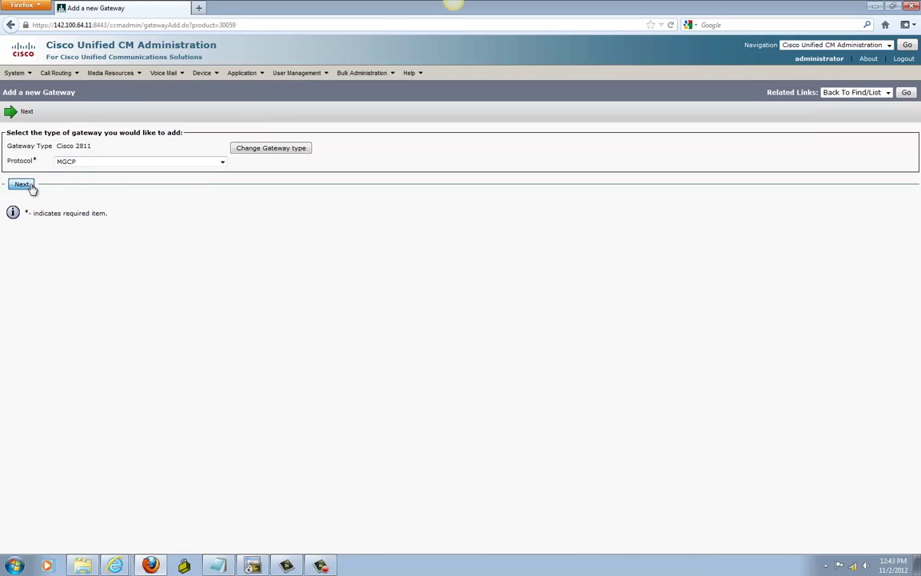
pyautogui.click(30, 187)
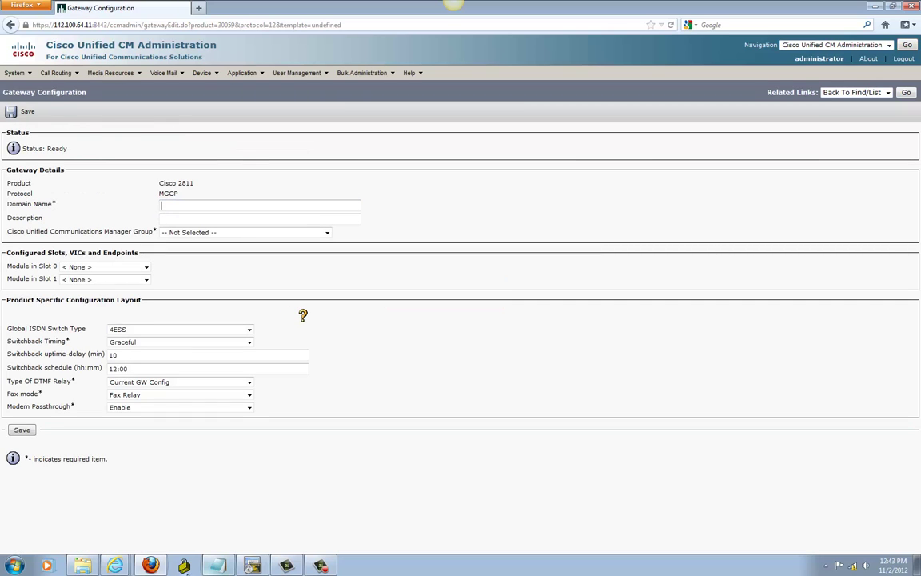
# Step: Switch to the HQ router session in SecureCRT, run sh ccm and copy the MGCP domain name
pyautogui.click(250, 566)
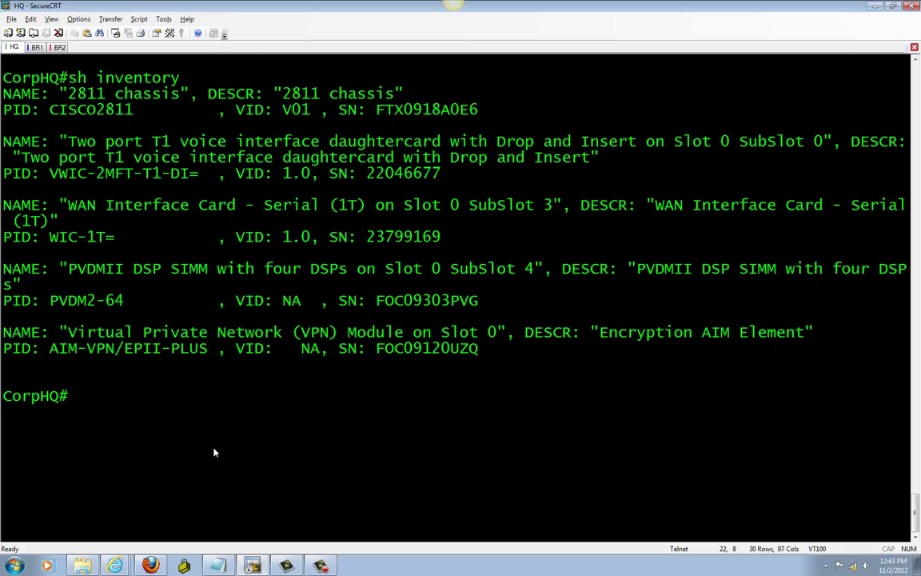
pyautogui.write('sh ccm')
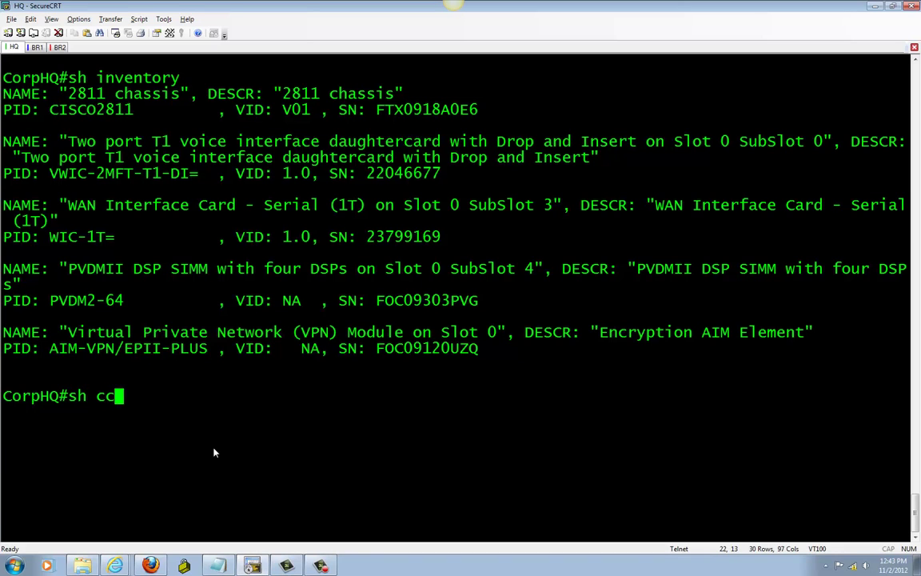
pyautogui.press('Return')
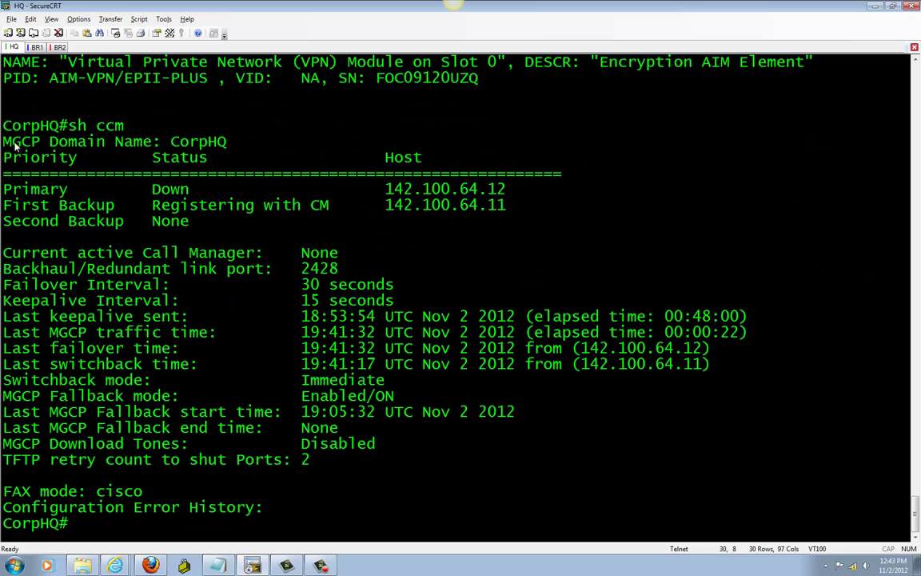
pyautogui.moveTo(3, 138); pyautogui.dragTo(230, 148)
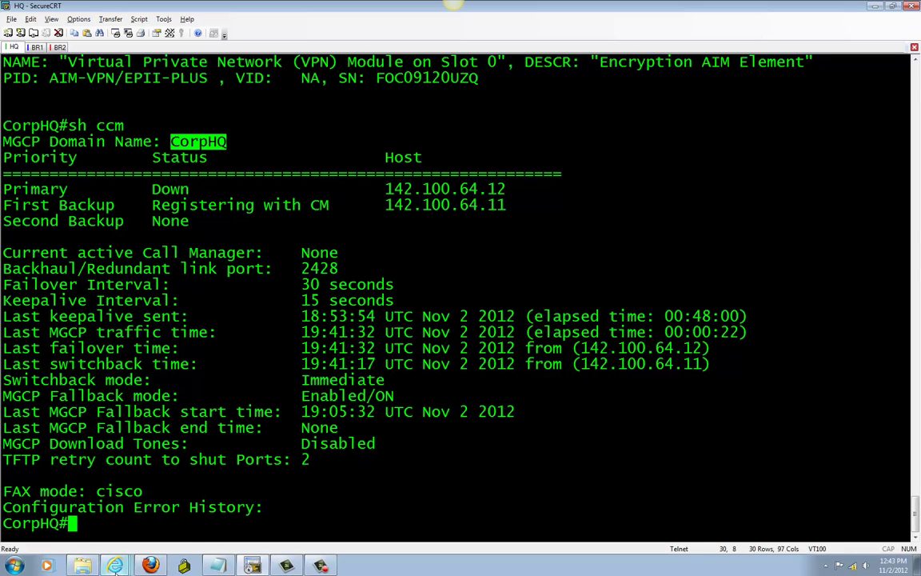
# Step: Back in Firefox, set the gateway's domain name and description to CorpHQ and its Communications Manager group to Sub-Pub
pyautogui.hotkey('alt', 'Tab')
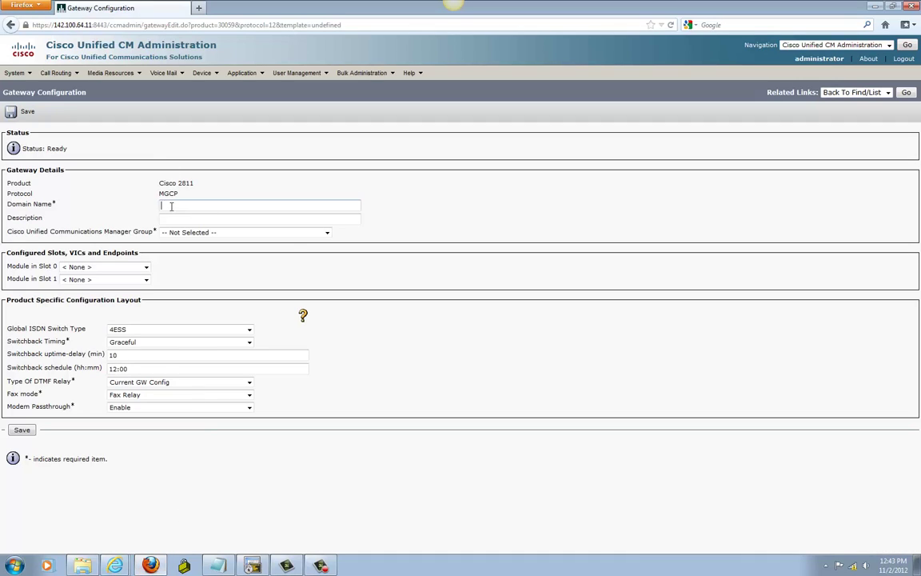
pyautogui.rightClick(171, 206)
pyautogui.click(210, 257)
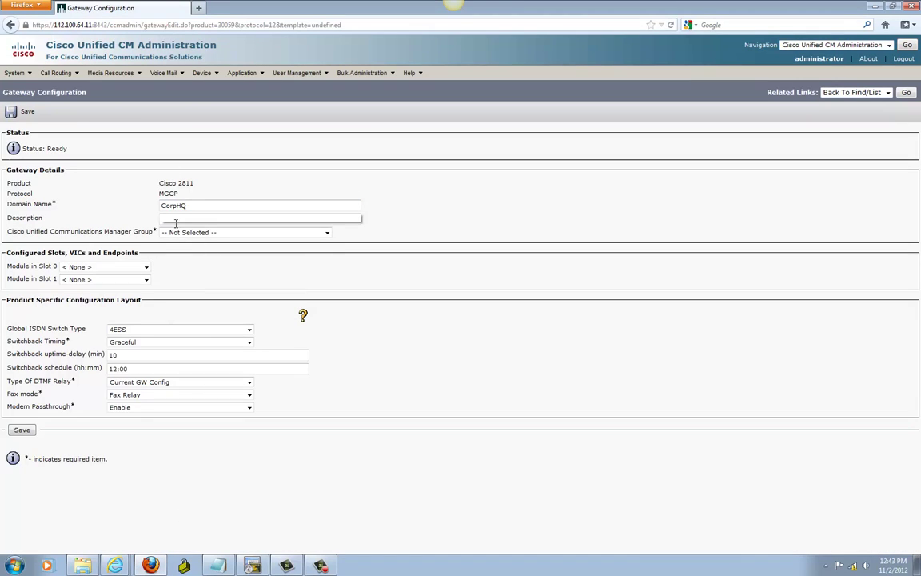
pyautogui.click(175, 222)
pyautogui.write('CorpHQ')
pyautogui.click(226, 233)
pyautogui.click(204, 248)
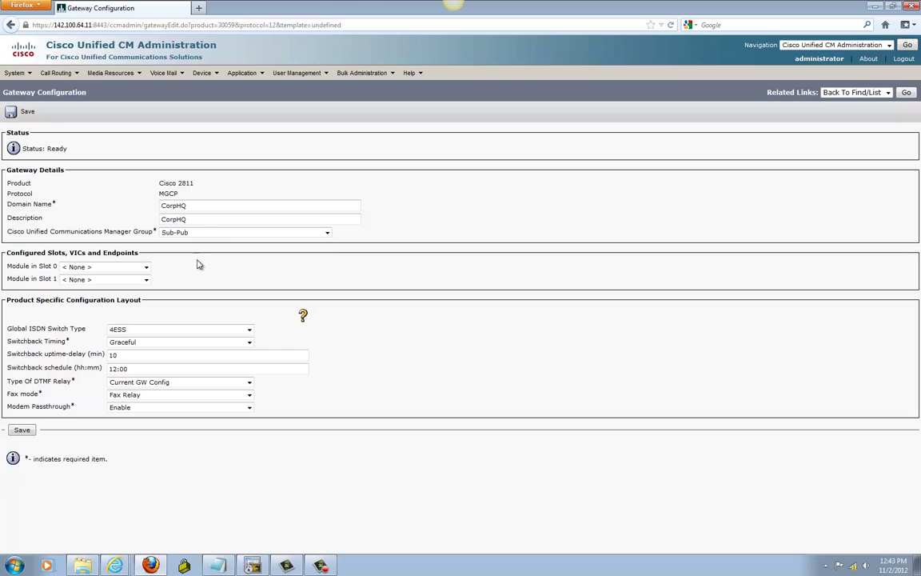
# Step: Set the module in slot 0 to NM-4VWIC-MBRD, save the gateway and view the card options for subunit 0
pyautogui.click(141, 267)
pyautogui.click(105, 286)
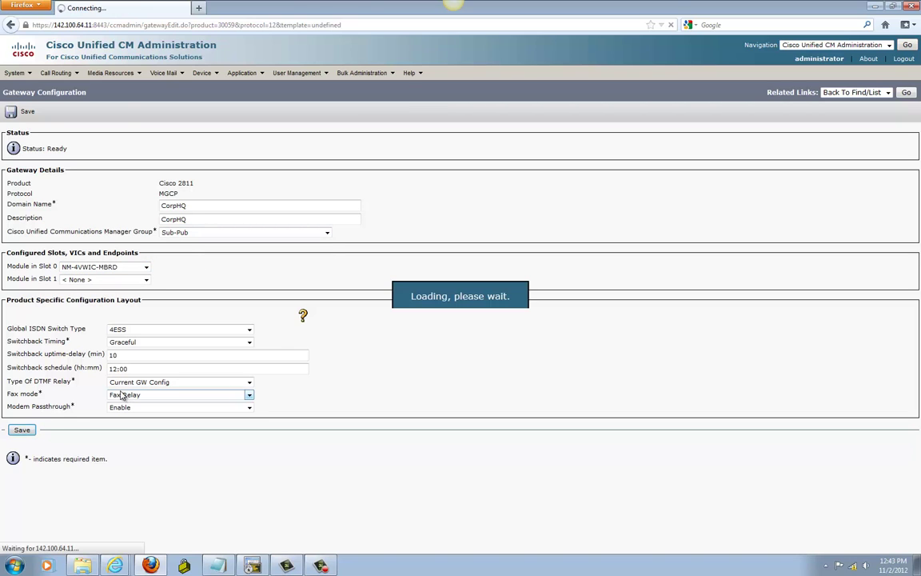
pyautogui.click(111, 290)
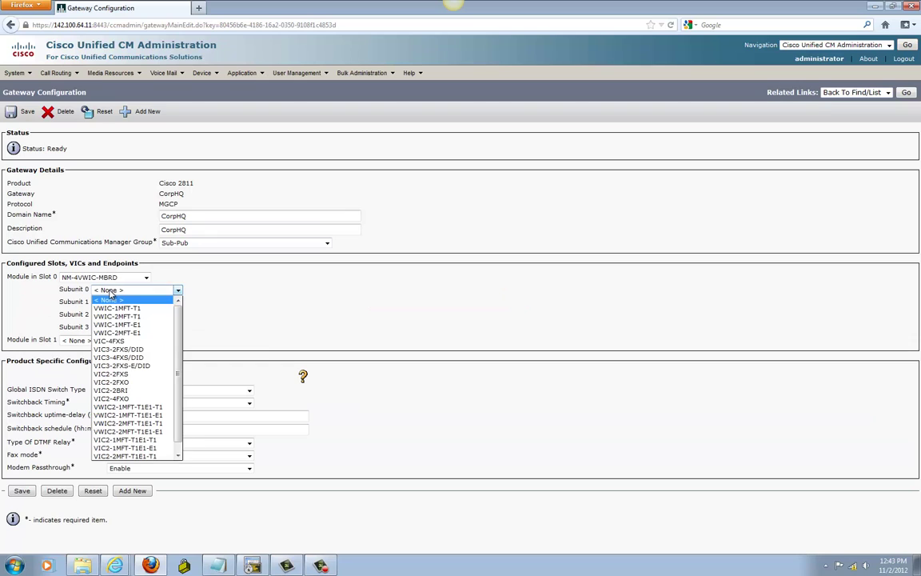
pyautogui.click(471, 375)
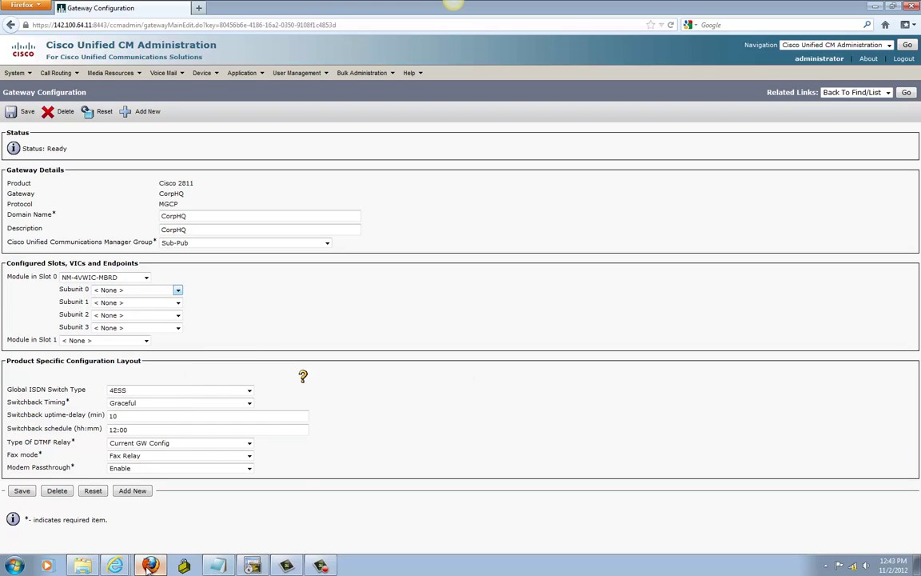
# Step: Switch to SecureCRT, run sh inventory on the HQ router again and highlight the T1 voice card's product ID
pyautogui.click(215, 566)
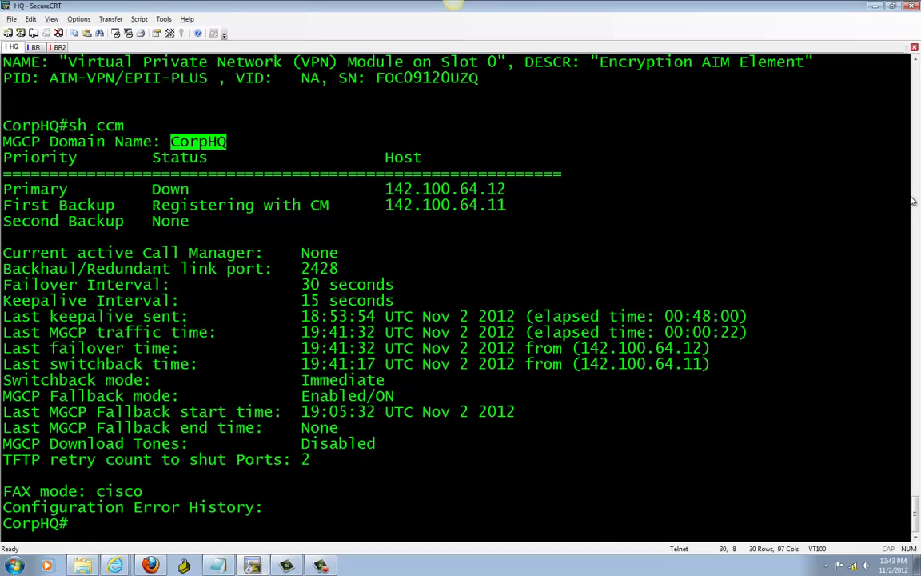
pyautogui.moveTo(916, 512)
pyautogui.mouseDown()
pyautogui.moveTo(911, 336)
pyautogui.moveTo(898, 319)
pyautogui.moveTo(917, 521)
pyautogui.mouseUp()
pyautogui.press('Return')
pyautogui.press('Return')
pyautogui.write('sh invet')
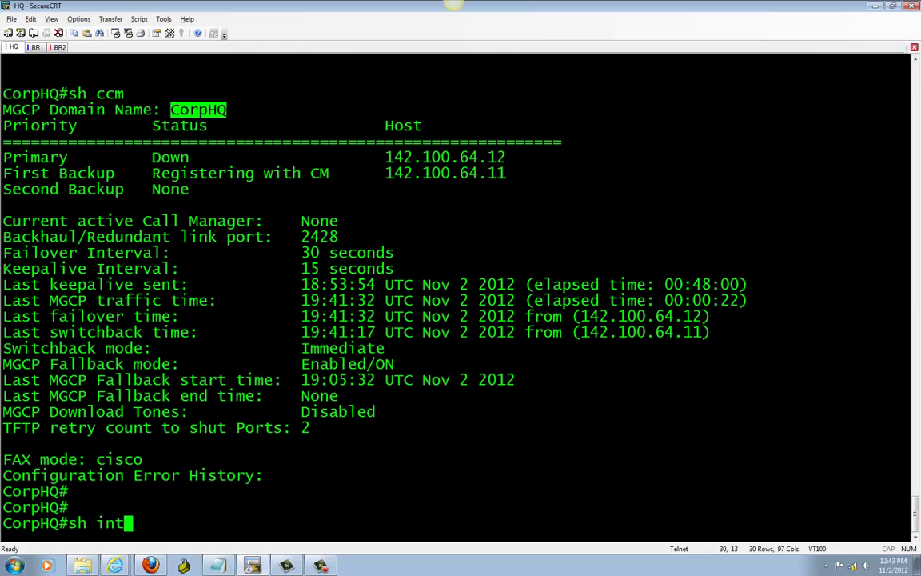
pyautogui.press('BackSpace')
pyautogui.write('vetntory')
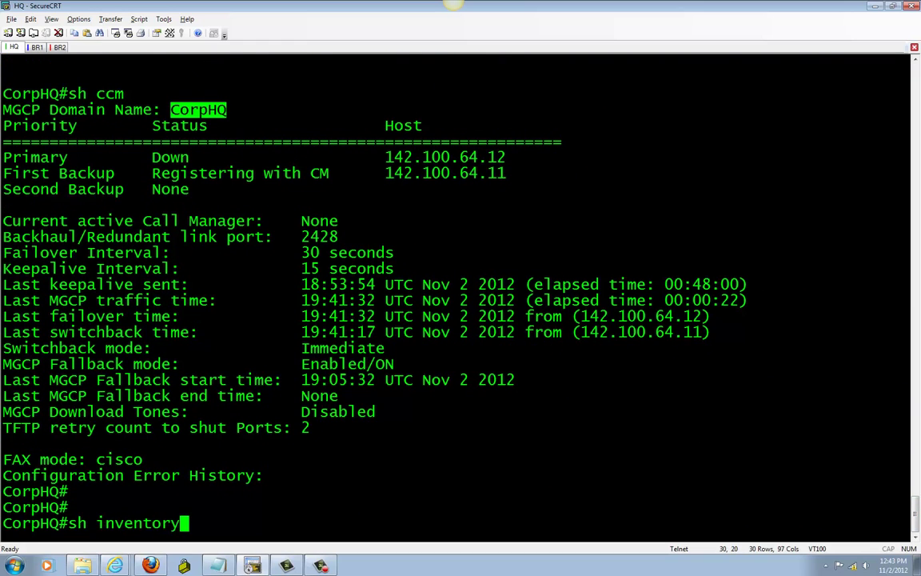
pyautogui.press('Return')
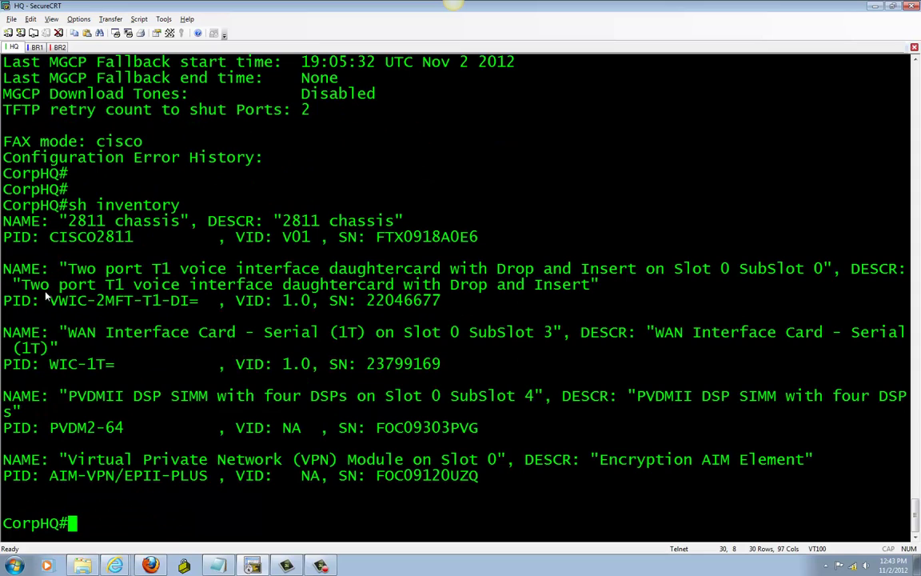
pyautogui.moveTo(50, 300); pyautogui.dragTo(165, 300)
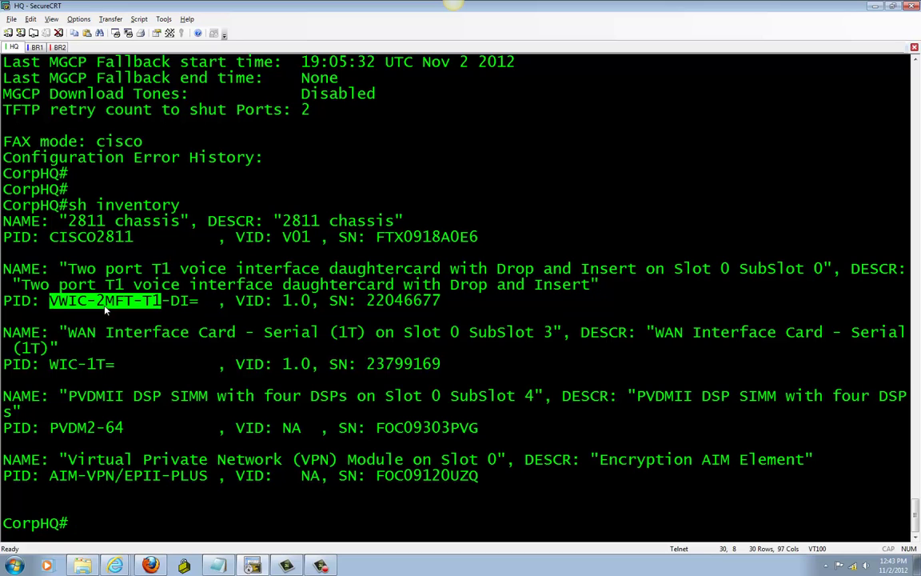
# Step: Return to Firefox, set subunit 0 of slot 0 to VWIC-2MFT-T1 and verify the choice against the router inventory
pyautogui.click(150, 565)
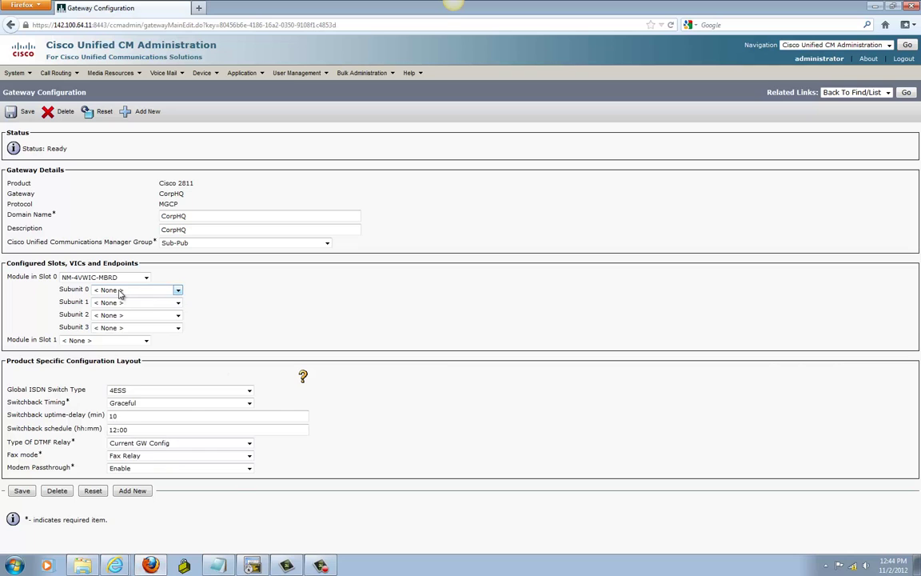
pyautogui.click(119, 293)
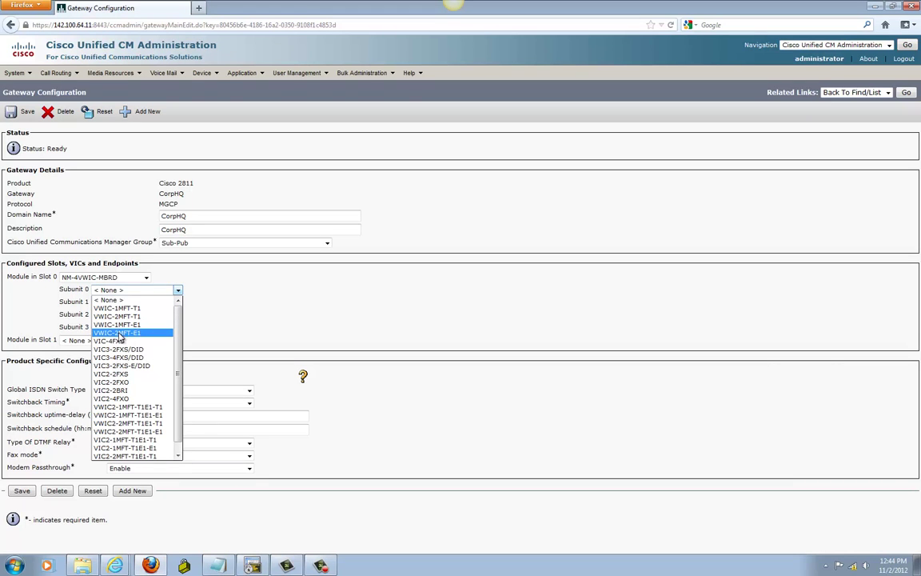
pyautogui.click(147, 317)
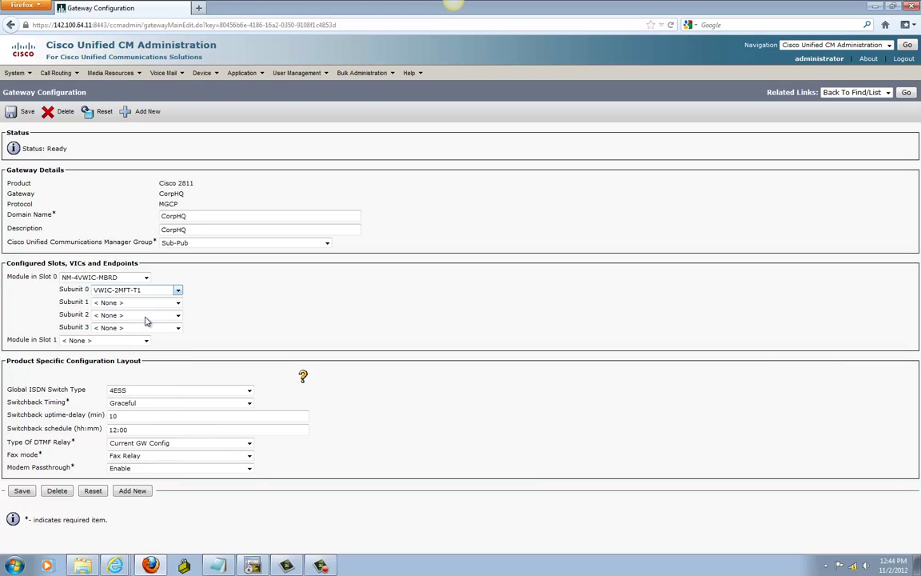
pyautogui.hotkey('alt', 'Tab')
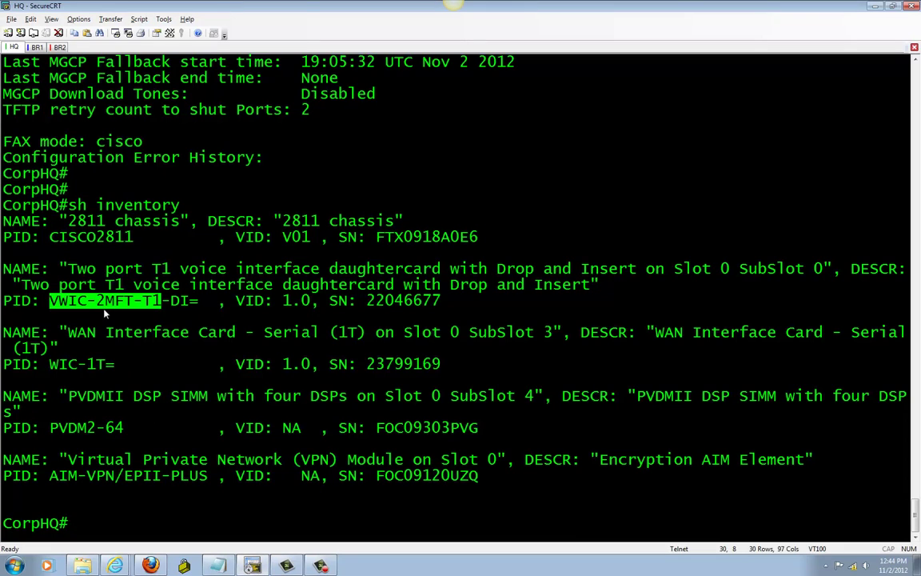
pyautogui.hotkey('alt', 'Tab')
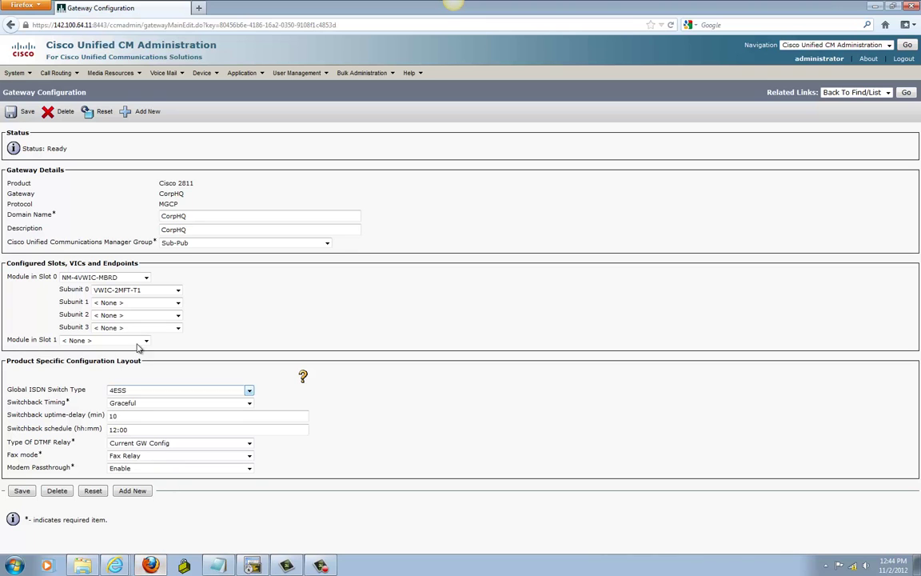
# Step: Save the gateway, open port 0/0/0 of subunit 0 and set its device protocol to Digital Access PRI
pyautogui.click(22, 490)
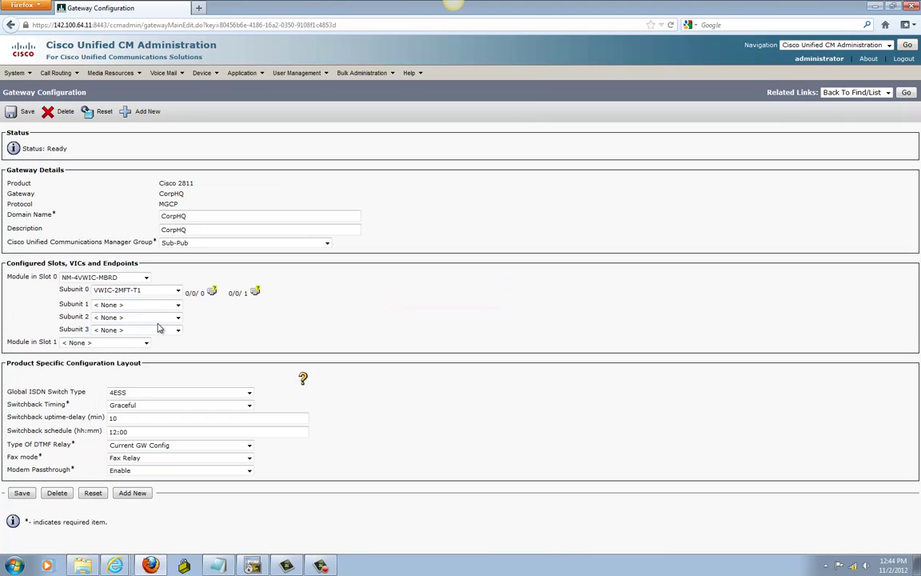
pyautogui.click(210, 293)
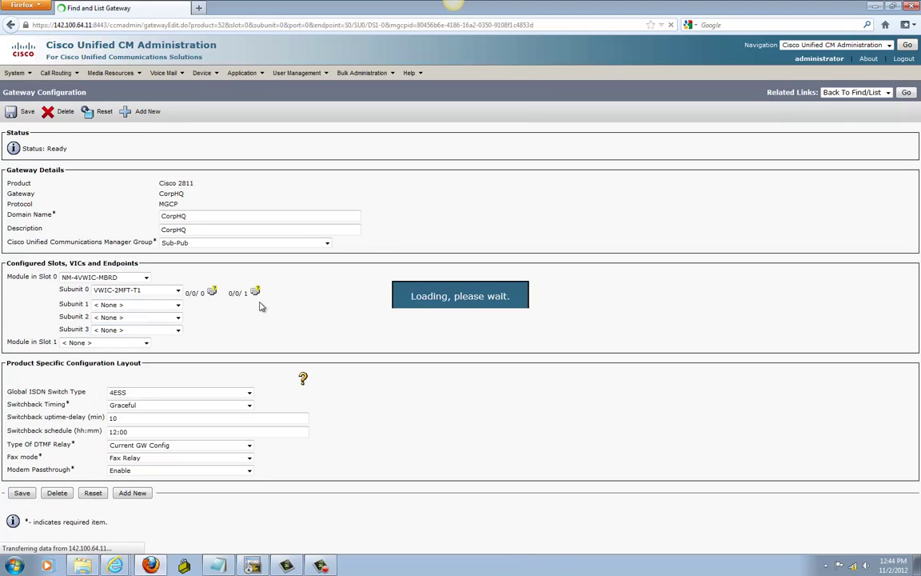
pyautogui.click(120, 147)
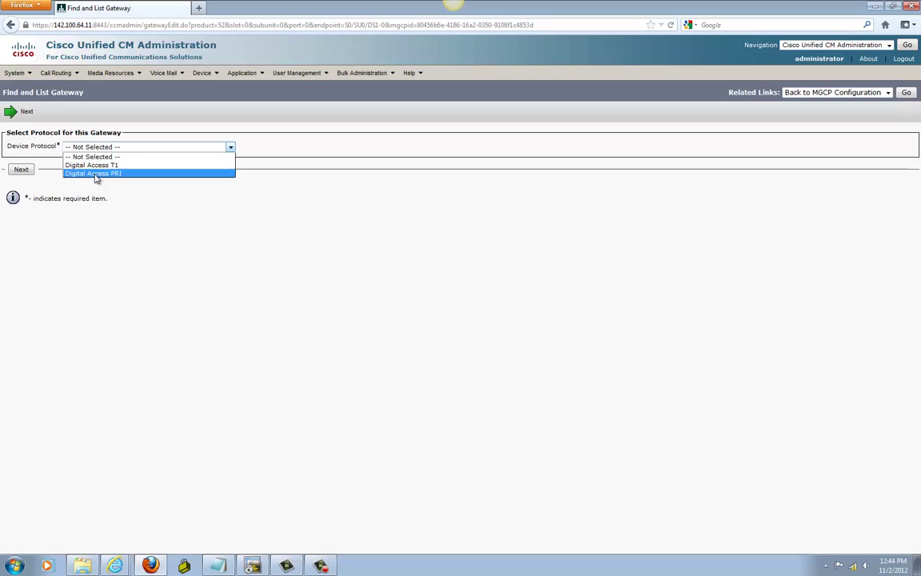
pyautogui.click(94, 174)
pyautogui.click(21, 170)
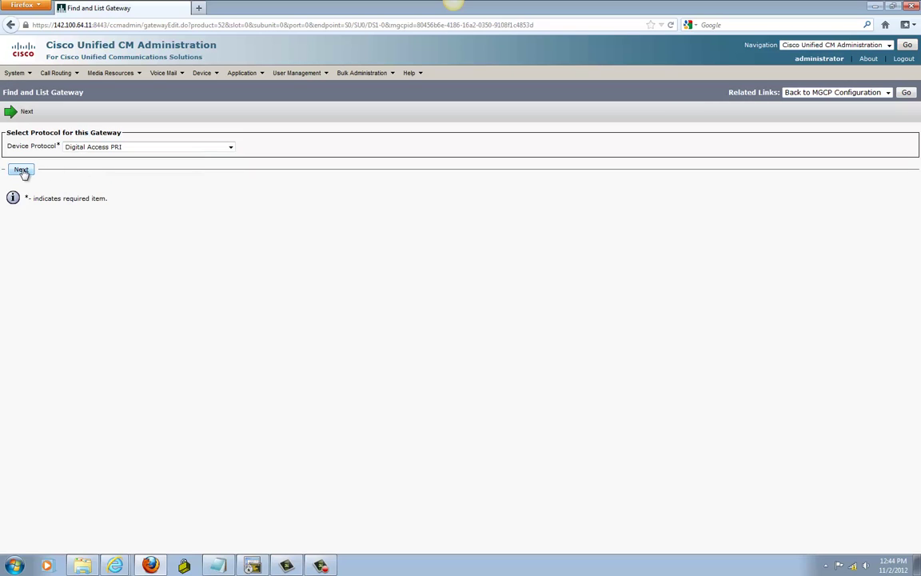
pyautogui.click(21, 171)
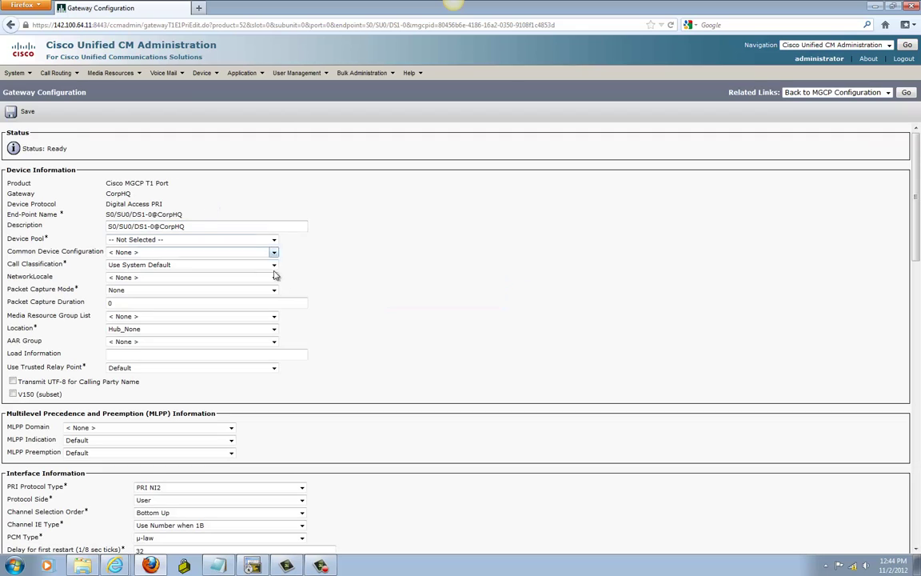
# Step: Assign the T1 port to device pool HQ, with 4 significant digits and calling search space css-internal for inbound calls
pyautogui.click(147, 242)
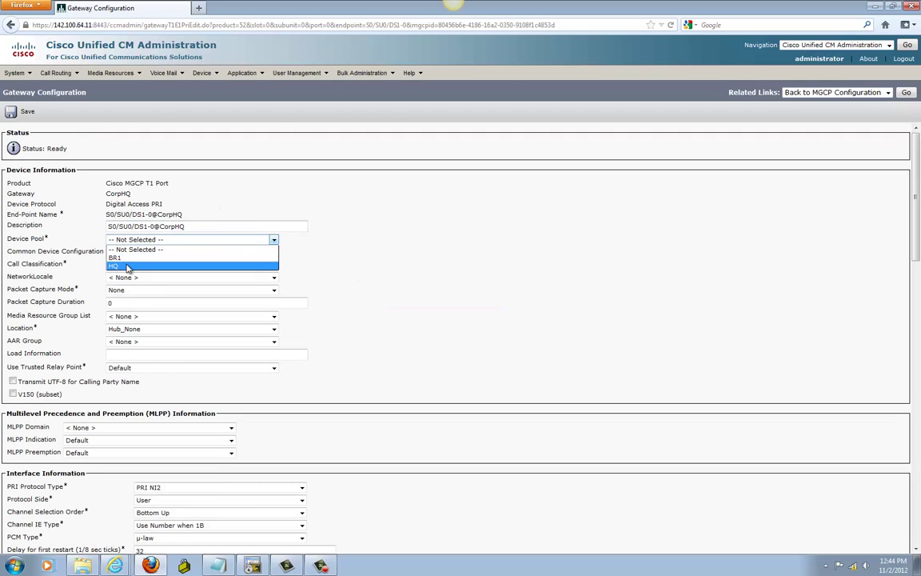
pyautogui.click(128, 264)
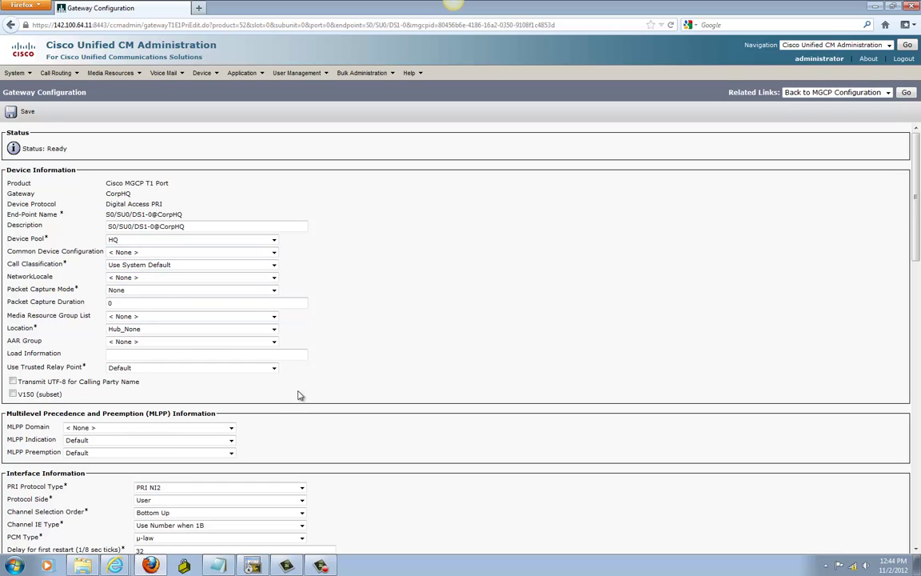
pyautogui.scroll(-2, 378, 372)
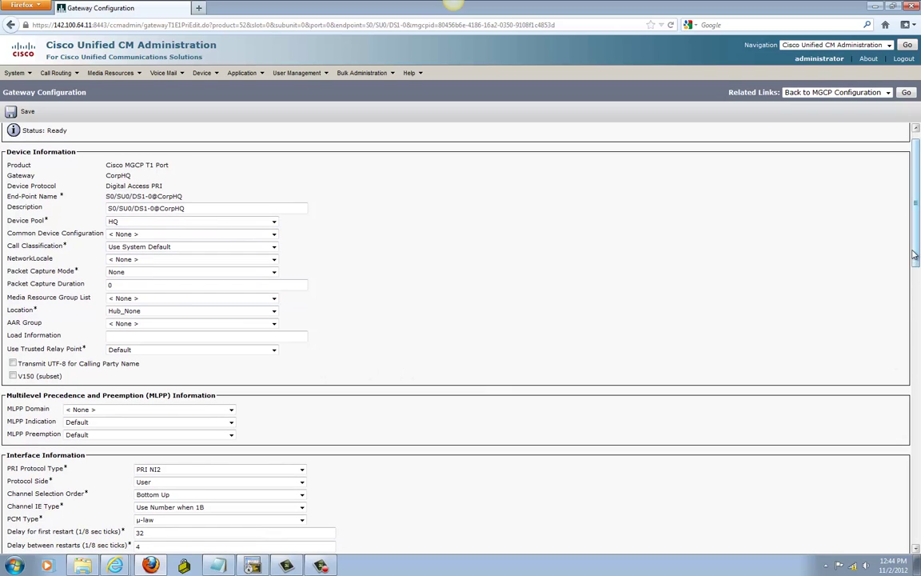
pyautogui.moveTo(917, 275); pyautogui.dragTo(918, 361)
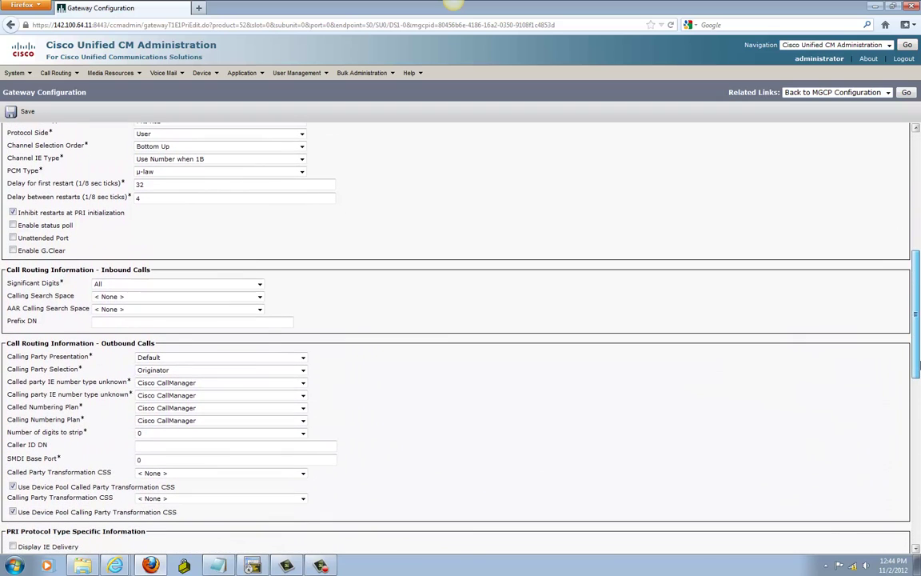
pyautogui.click(184, 284)
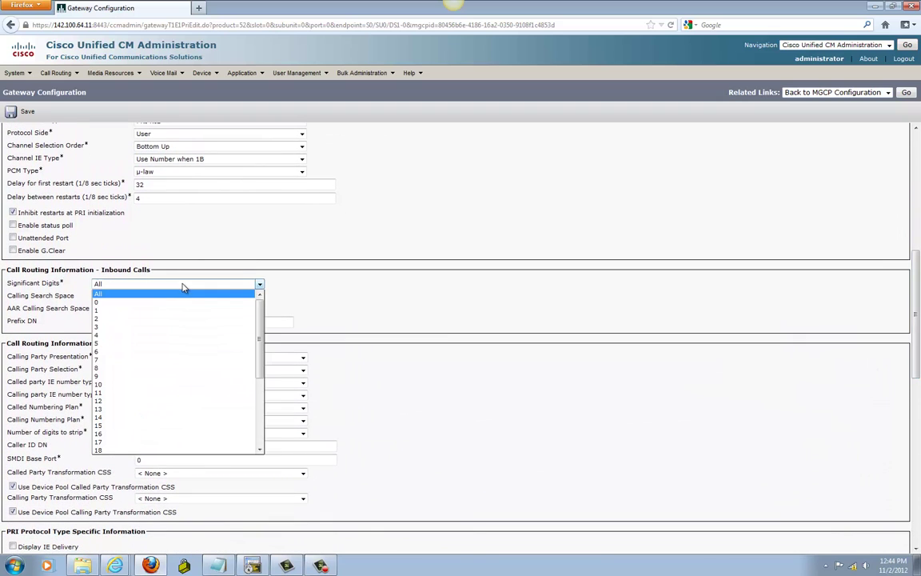
pyautogui.click(122, 335)
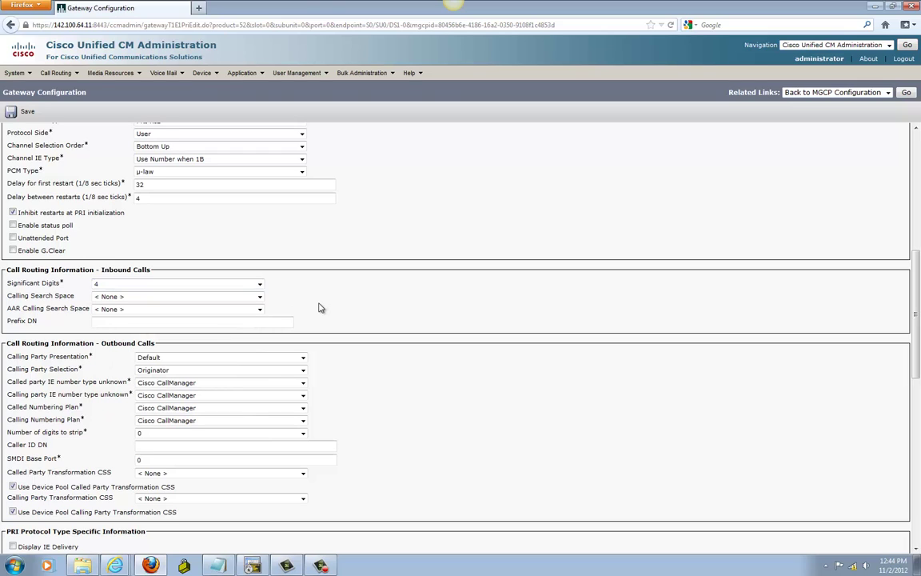
pyautogui.click(128, 296)
pyautogui.click(118, 315)
# Step: Enable Display IE Delivery for the PRI port, save the port configuration and acknowledge the reset notice
pyautogui.moveTo(919, 327); pyautogui.dragTo(917, 390)
pyautogui.click(12, 320)
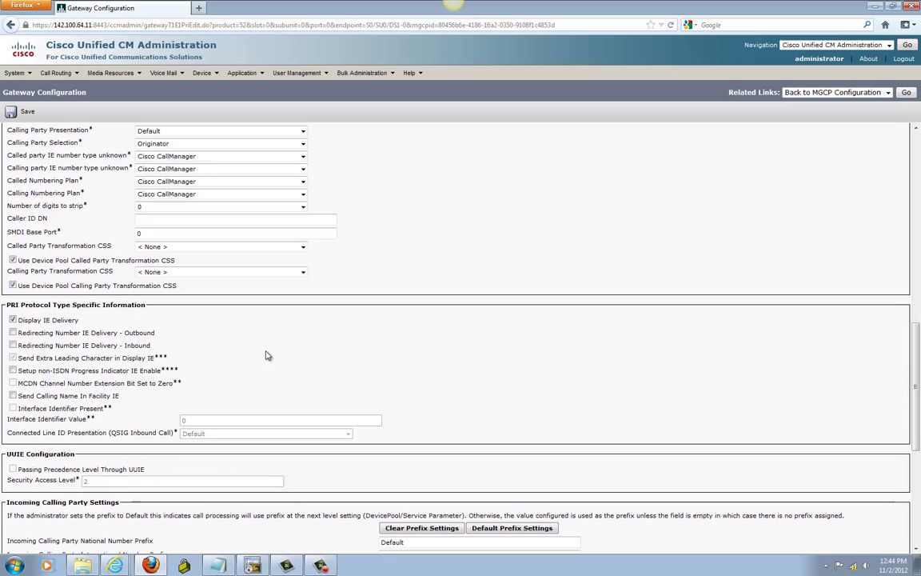
pyautogui.moveTo(917, 357); pyautogui.dragTo(917, 379)
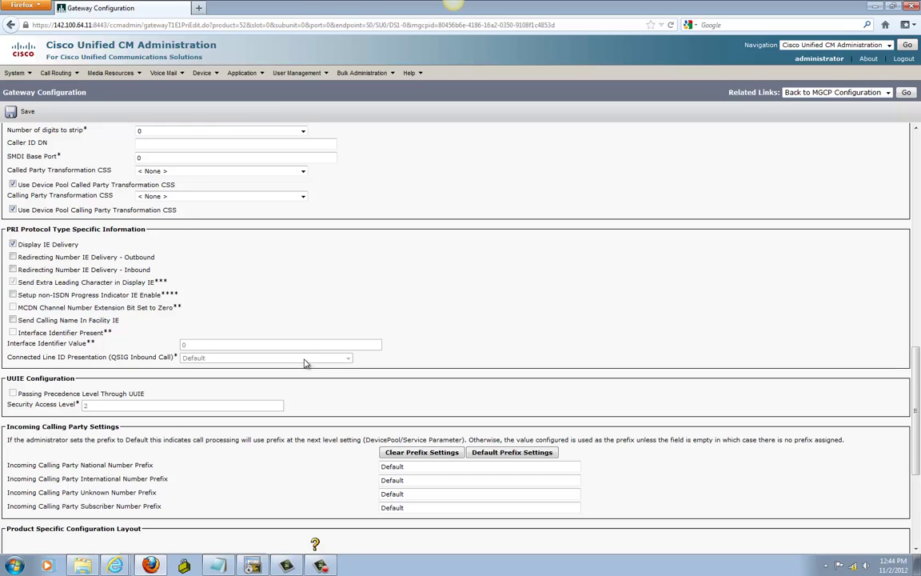
pyautogui.scroll(-1, 520, 498)
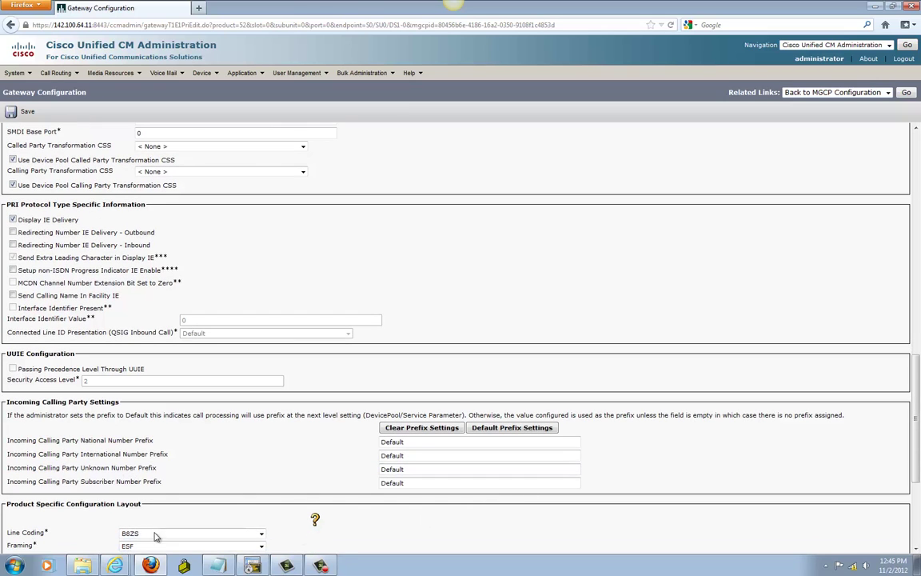
pyautogui.moveTo(917, 415); pyautogui.dragTo(767, 495)
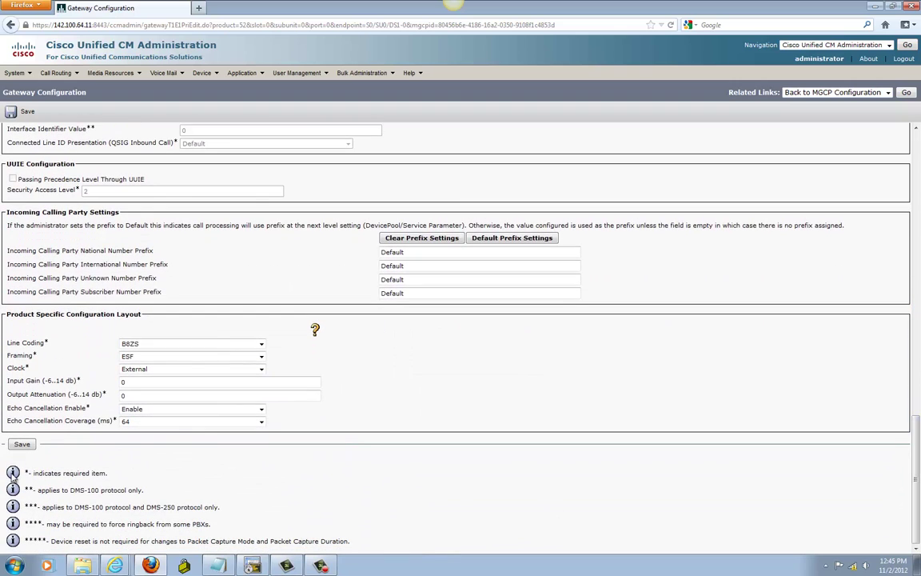
pyautogui.click(18, 444)
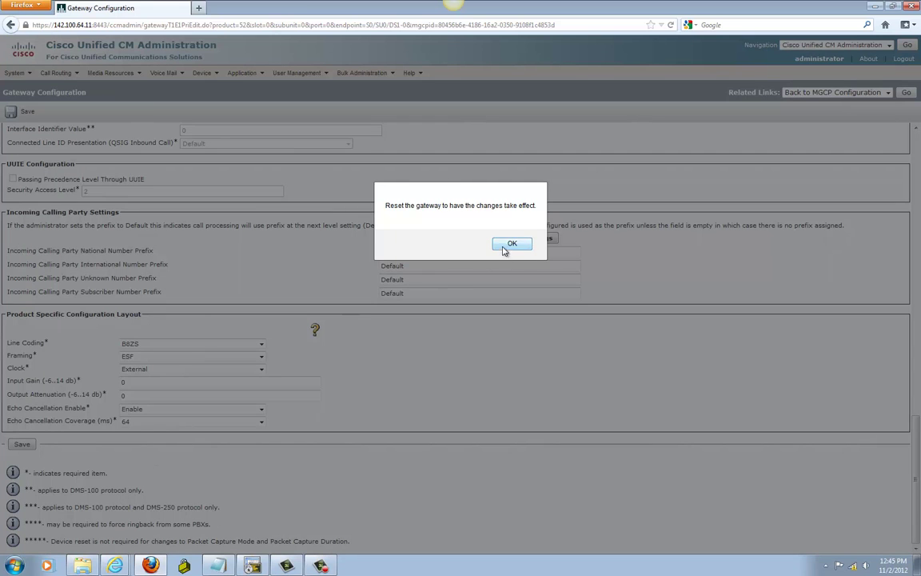
pyautogui.click(560, 243)
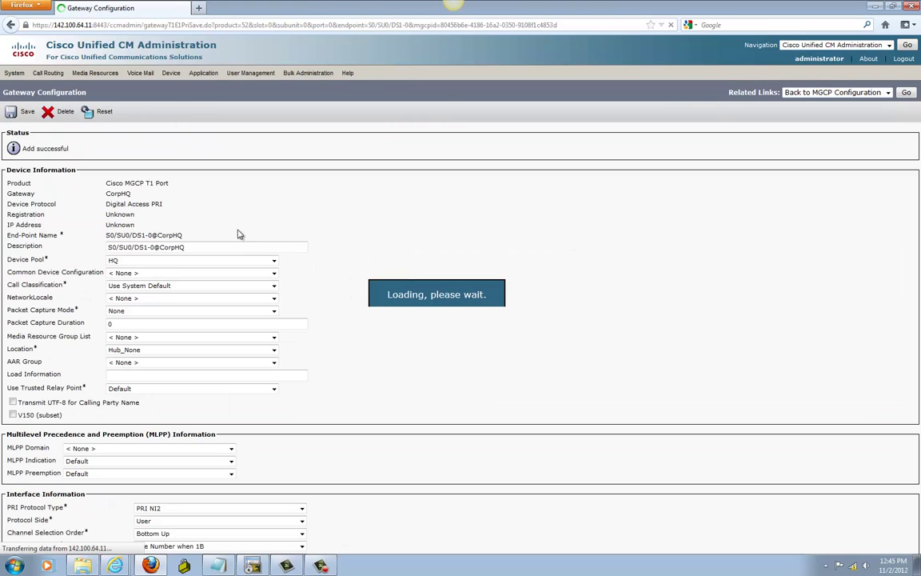
# Step: Reset the S0/SU0/DS1-0@CorpHQ port and close the device reset window
pyautogui.click(94, 114)
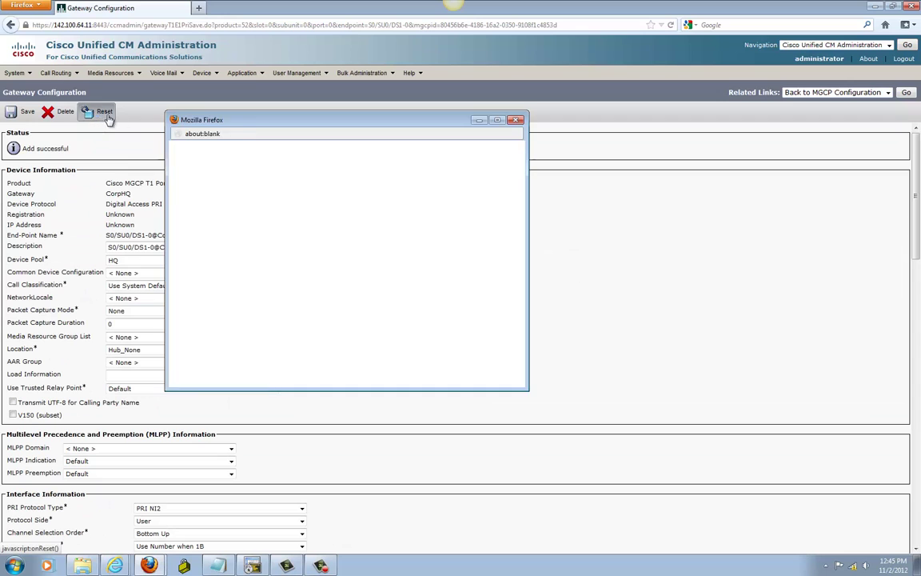
pyautogui.click(192, 352)
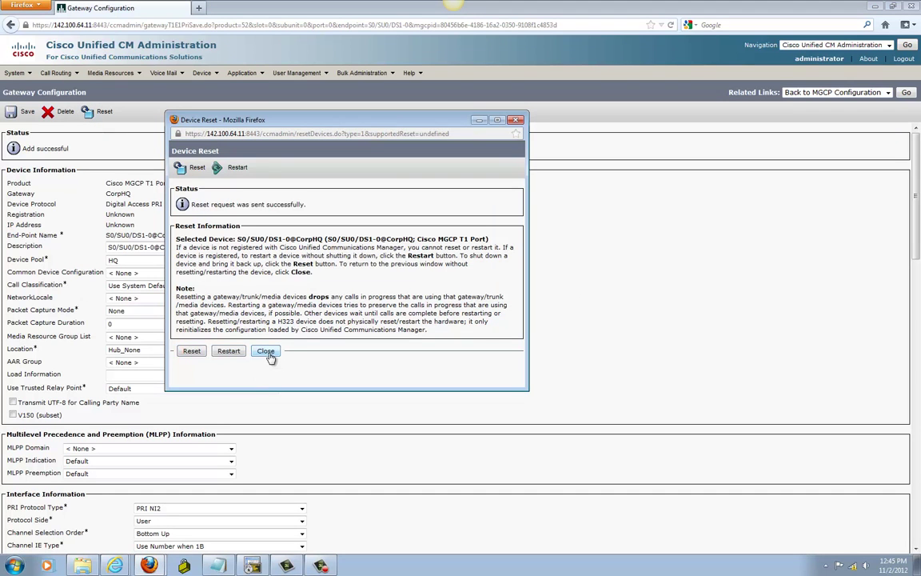
pyautogui.click(265, 351)
# Step: Switch to SecureCRT, enter configuration mode on the HQ router with config t and disable MGCP with no mgcp
pyautogui.hotkey('alt', 'Tab')
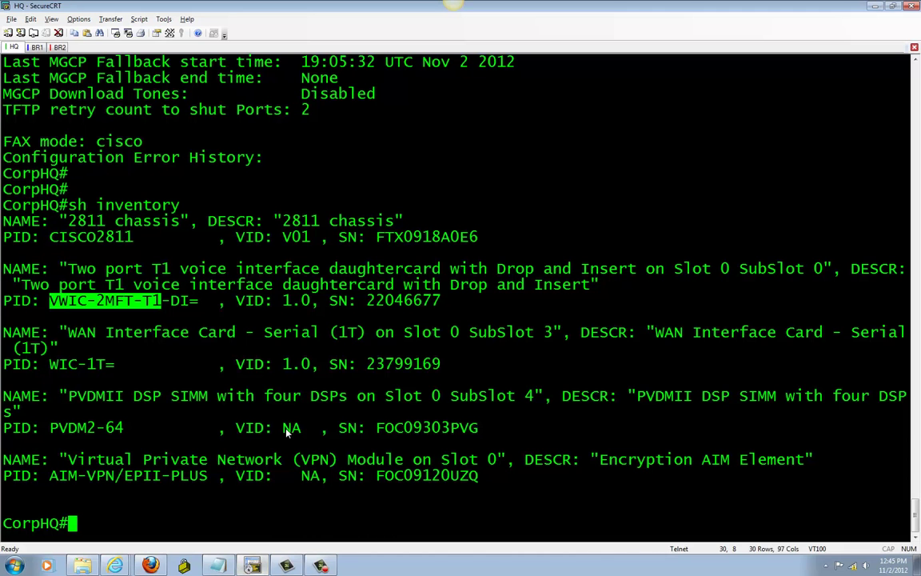
pyautogui.write('config t')
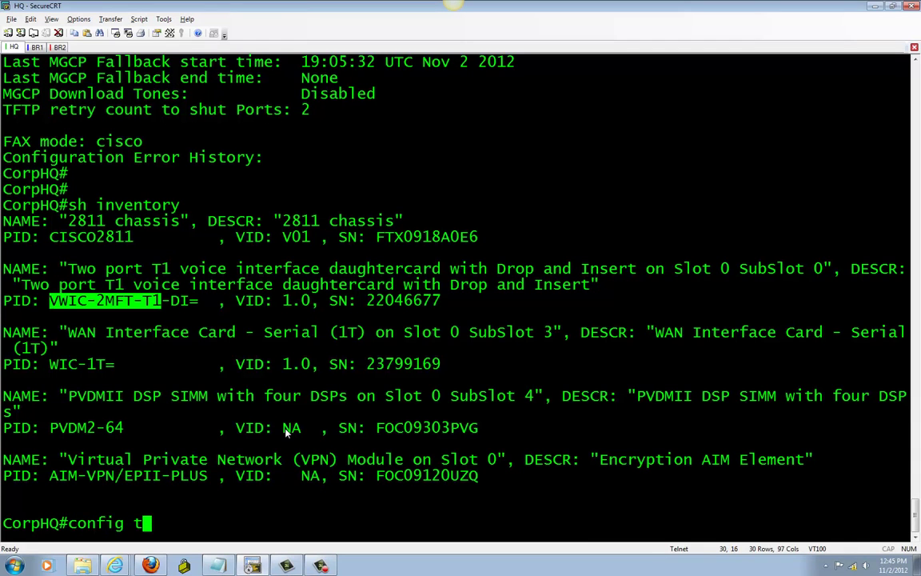
pyautogui.press('Return')
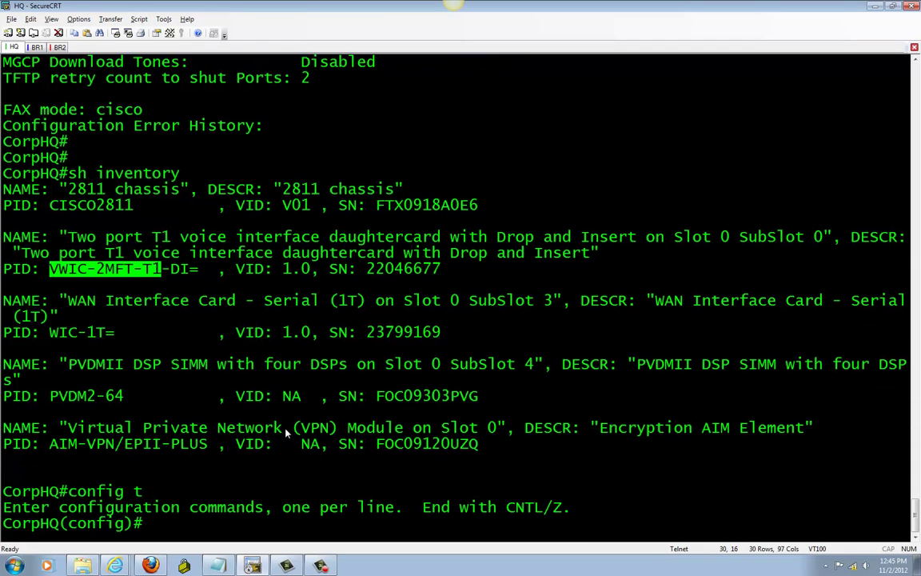
pyautogui.press('Return')
pyautogui.press('Return')
pyautogui.write('no mgc')
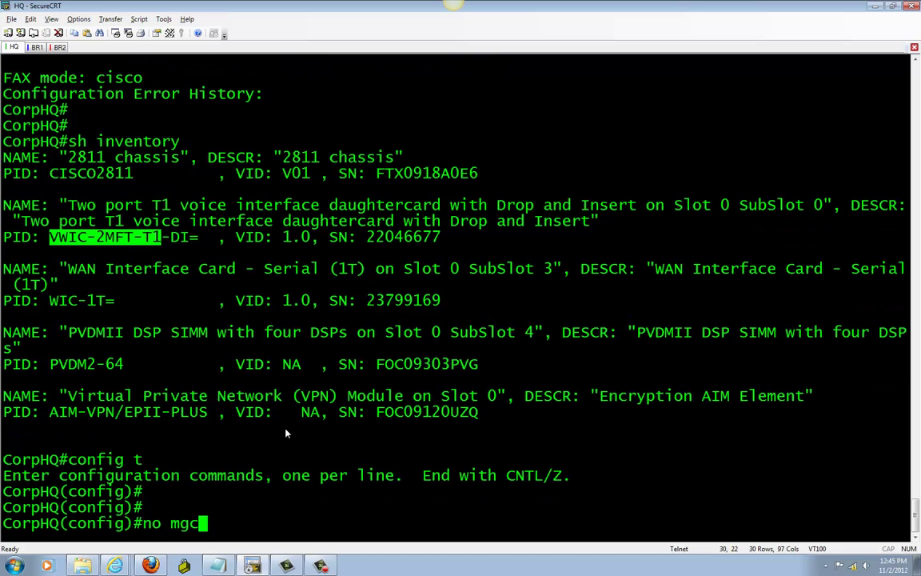
pyautogui.press('Tab')
pyautogui.press('Return')
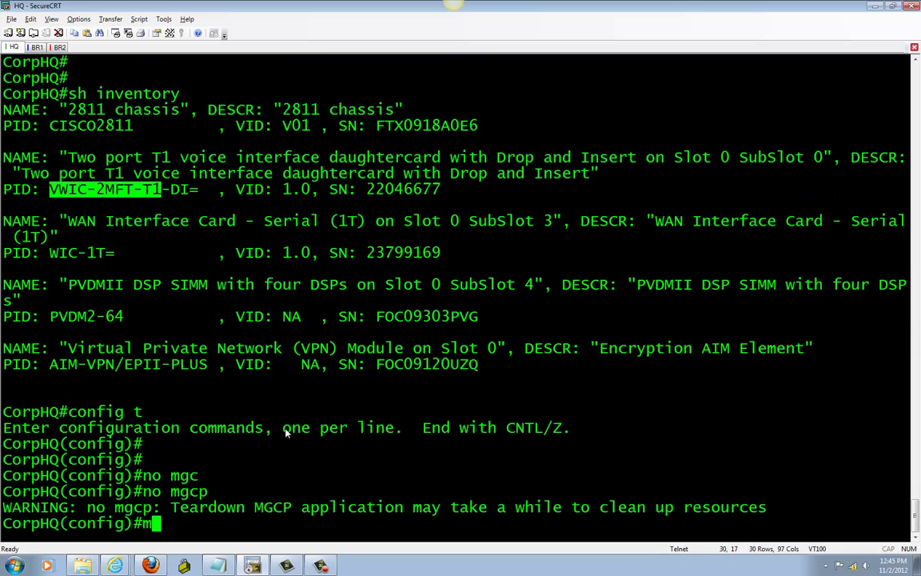
# Step: Re-enable MGCP on the HQ router with the mgcp command
pyautogui.write('mgc')
pyautogui.press('Tab')
pyautogui.press('Return')
pyautogui.press('Return')
pyautogui.press('Return')
pyautogui.press('Return')
pyautogui.press('Return')
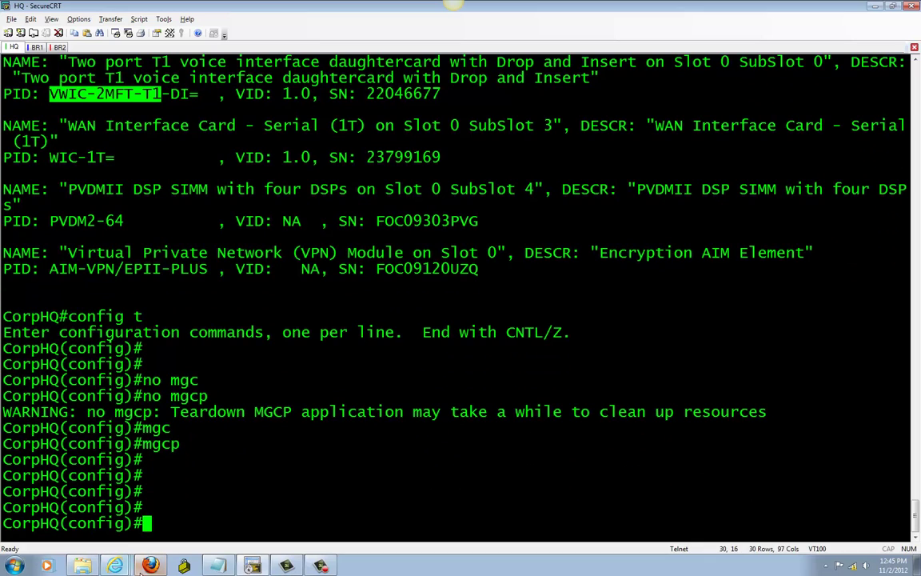
# Step: Return to Firefox, list the CorpHQ gateway's endpoints and check the T1 port's registration status and IP address
pyautogui.hotkey('alt', 'Tab')
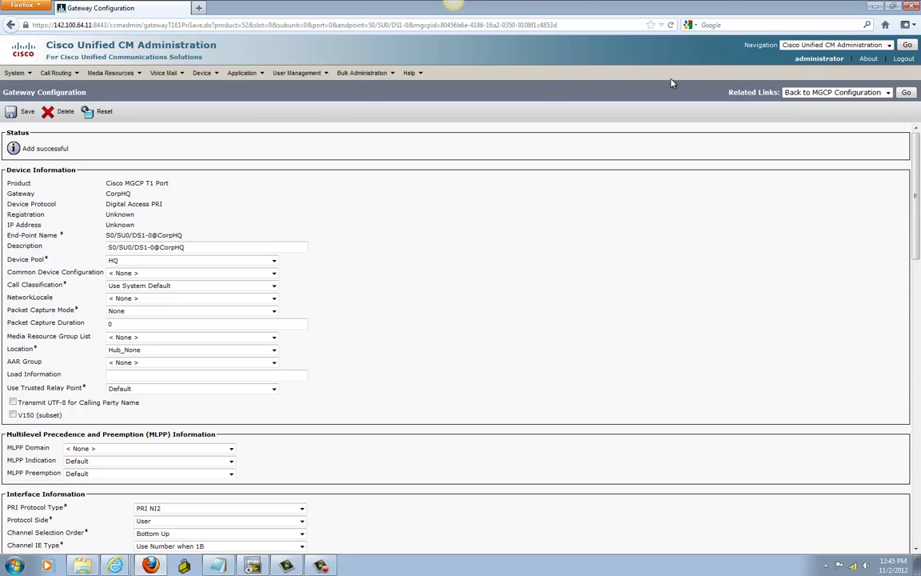
pyautogui.moveTo(204, 73)
pyautogui.click(228, 116)
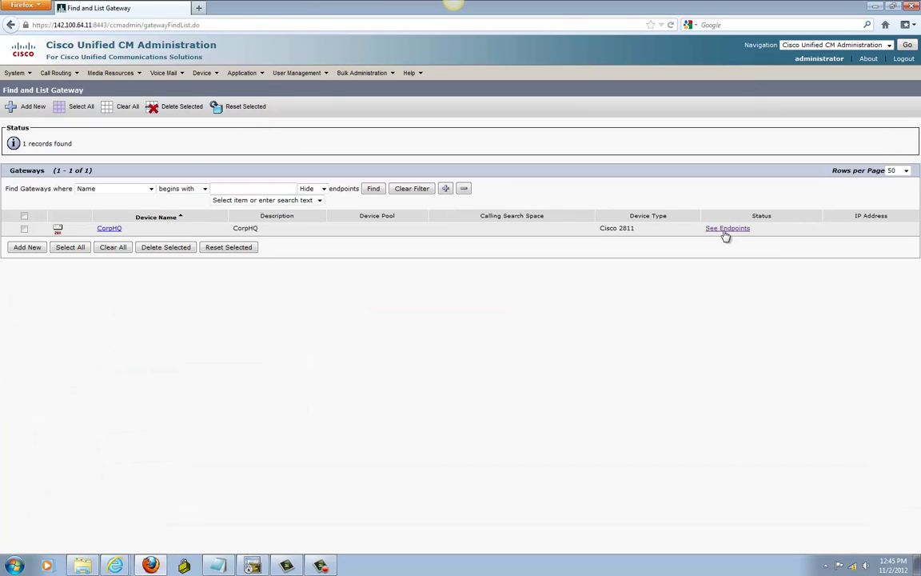
pyautogui.click(725, 230)
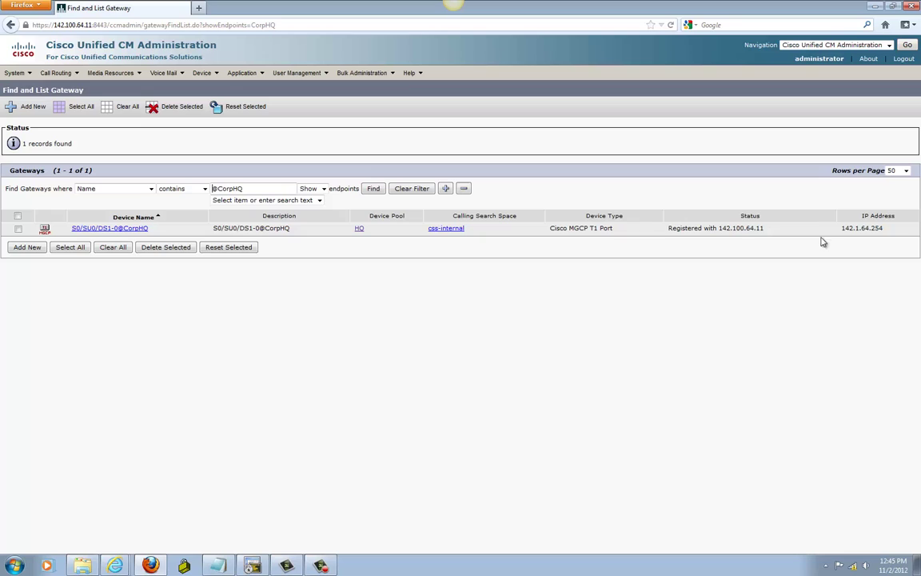
pyautogui.moveTo(841, 229); pyautogui.dragTo(883, 230)
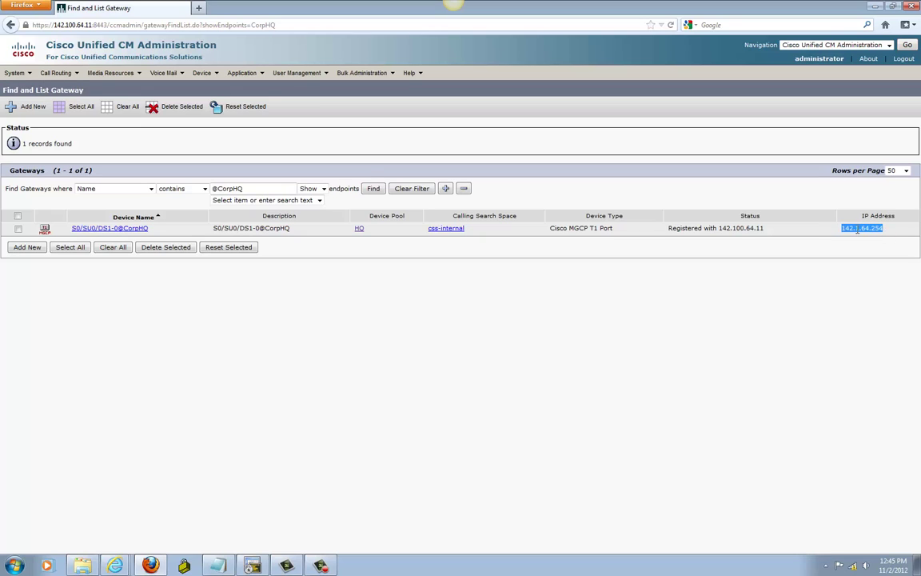
pyautogui.click(840, 235)
pyautogui.moveTo(842, 228); pyautogui.dragTo(881, 229)
# Step: Switch to SecureCRT, run do sh ccm on the HQ router and review the full Call Manager registration output
pyautogui.hotkey('alt', 'Tab')
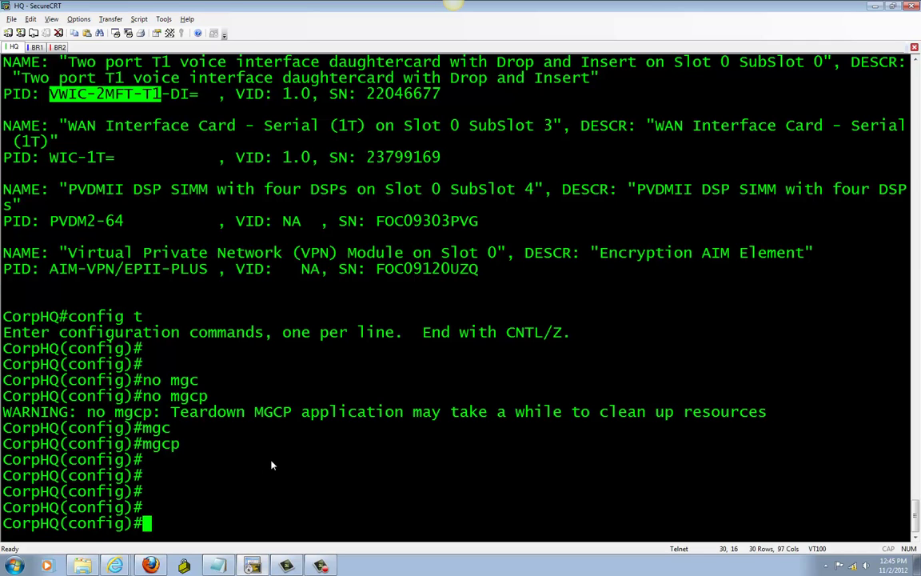
pyautogui.write('do sh ccm')
pyautogui.press('Return')
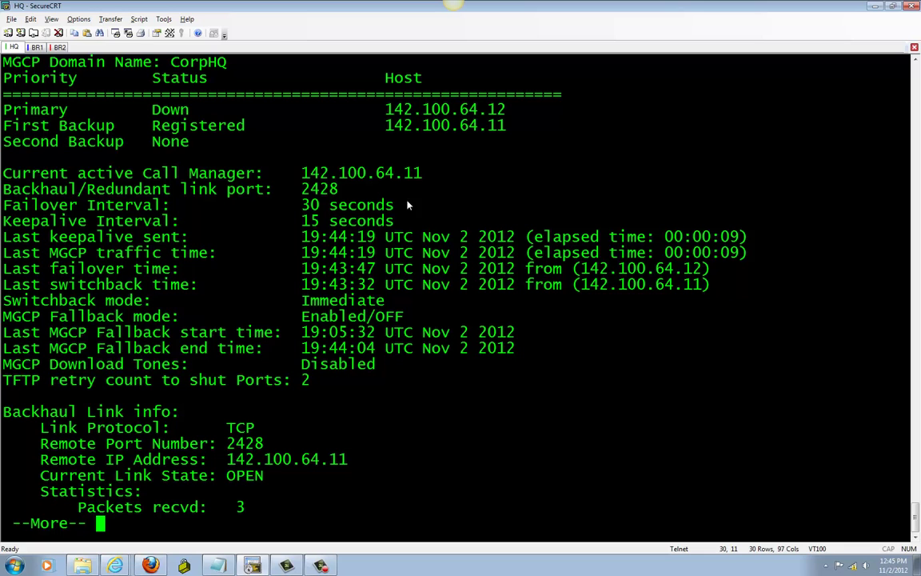
pyautogui.scroll(5, 917, 502)
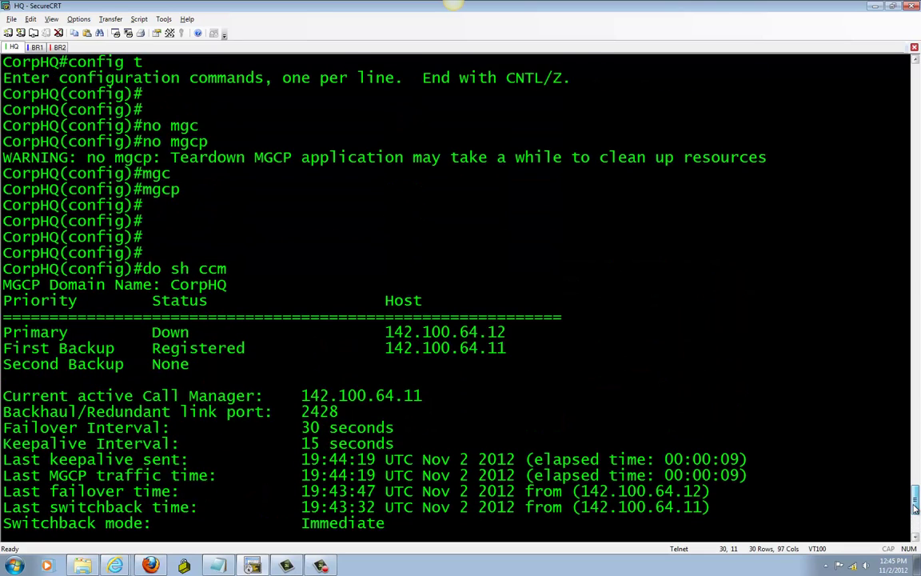
pyautogui.scroll(-5, 916, 502)
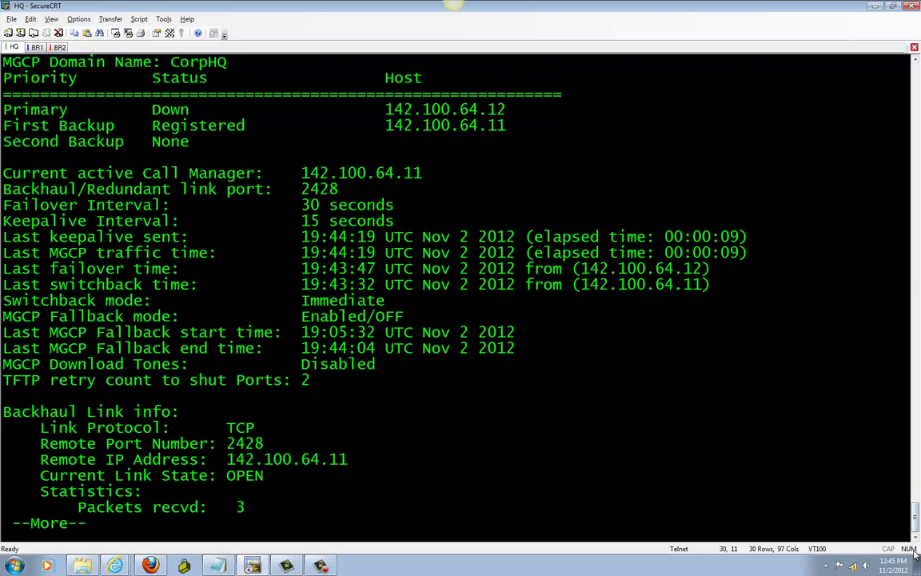
pyautogui.press('space')
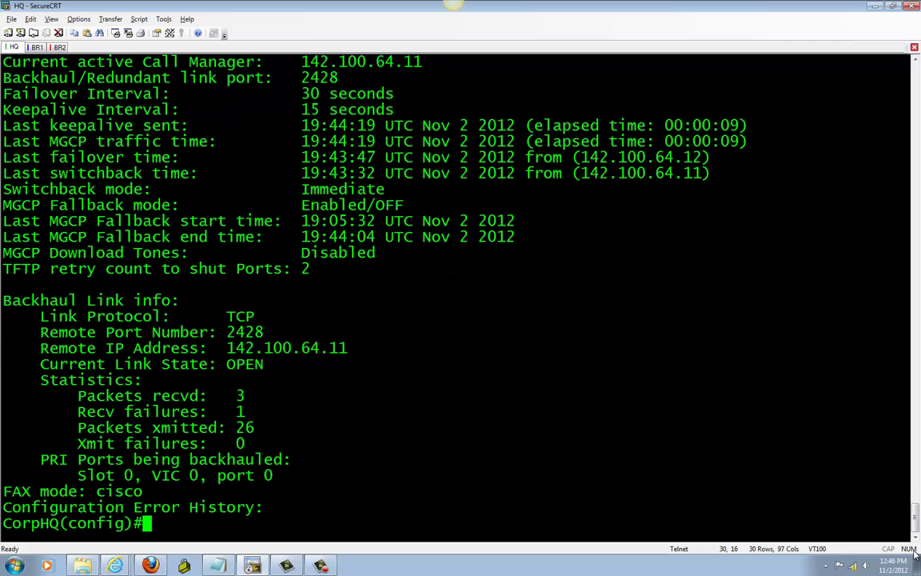
# Step: Check the state of the router's PRI layers with do sh isdn status
pyautogui.write('s')
pyautogui.press('BackSpace')
pyautogui.write('do sh isdn status')
pyautogui.press('Return')
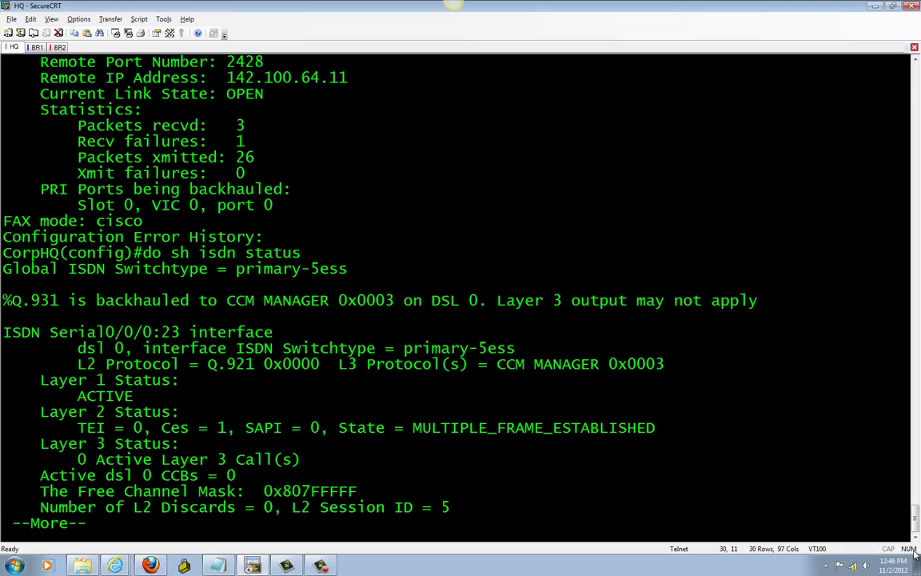
# Step: Page through the rest of the ISDN status output and examine the Layer 3 protocol and the Layer 2 state
pyautogui.press('Return')
pyautogui.press('Return')
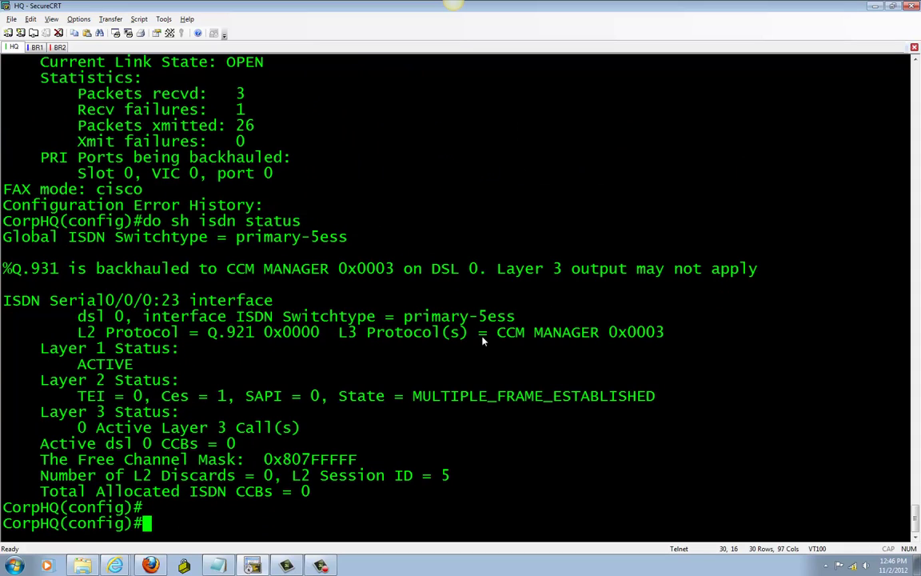
pyautogui.moveTo(484, 333); pyautogui.dragTo(603, 339)
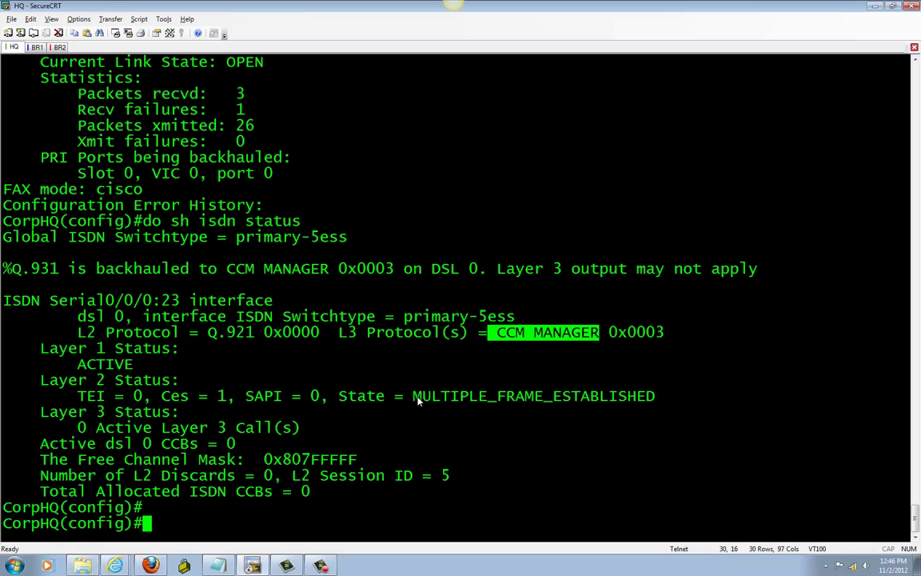
pyautogui.moveTo(414, 397); pyautogui.dragTo(654, 399)
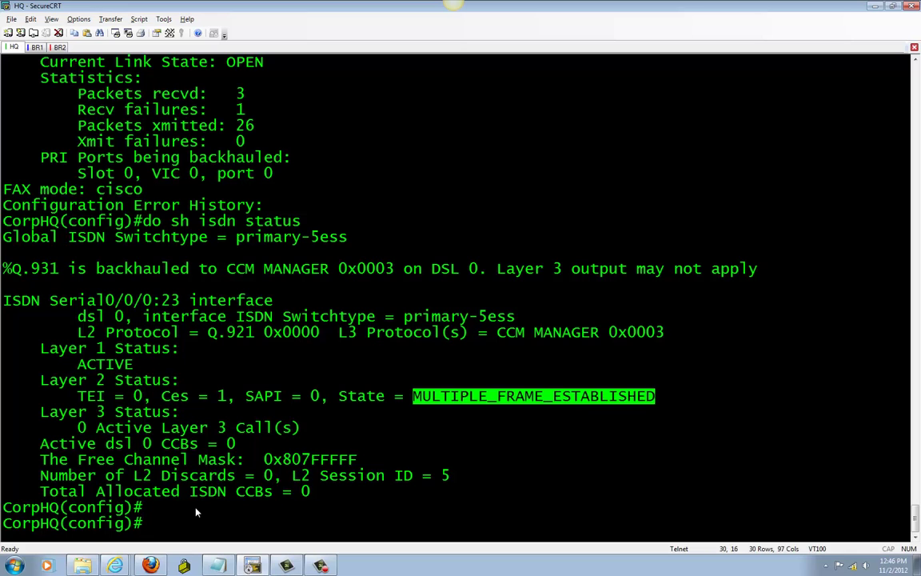
pyautogui.press('Return')
pyautogui.press('Return')
pyautogui.press('Return')
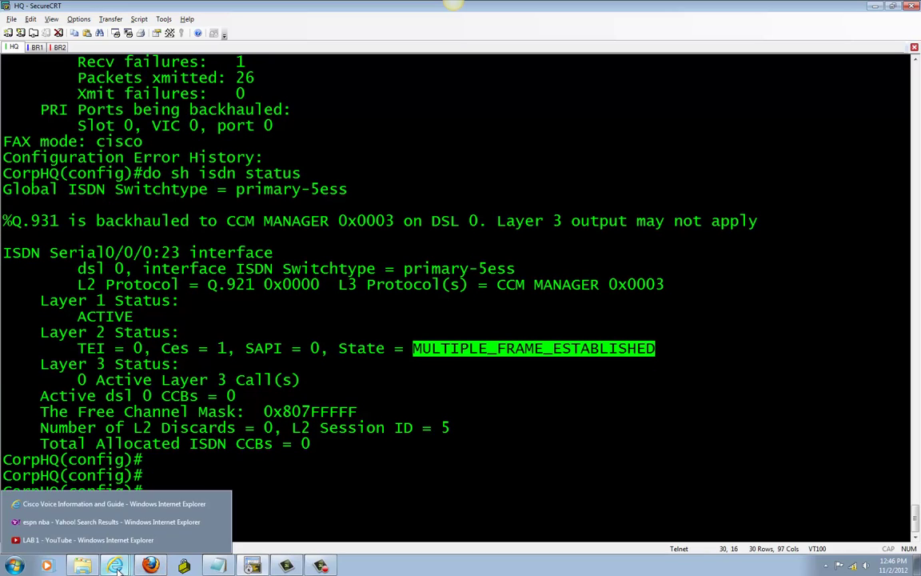
# Step: Recheck the T1 port's registration in Firefox, then return to SecureCRT and review the Call Manager and ISDN output on the HQ router
pyautogui.click(150, 566)
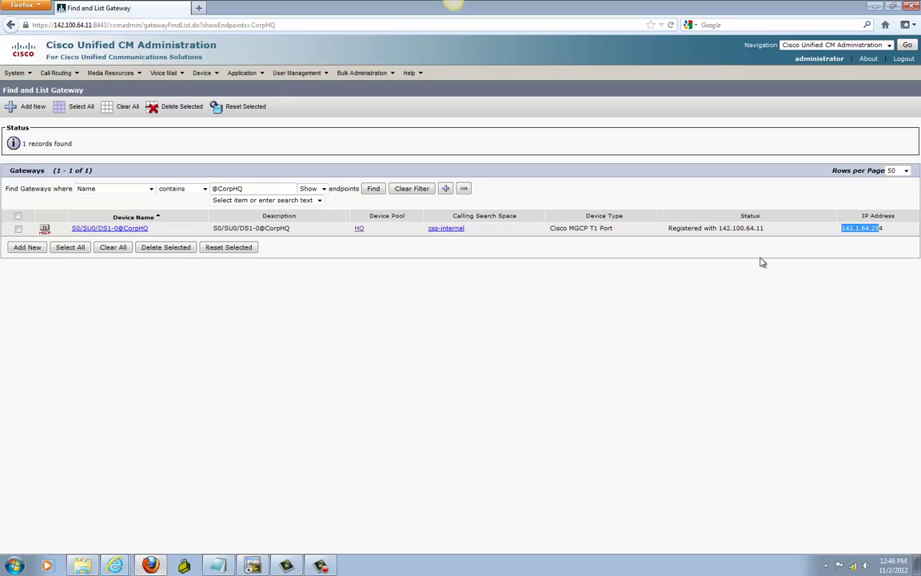
pyautogui.click(870, 246)
pyautogui.click(249, 562)
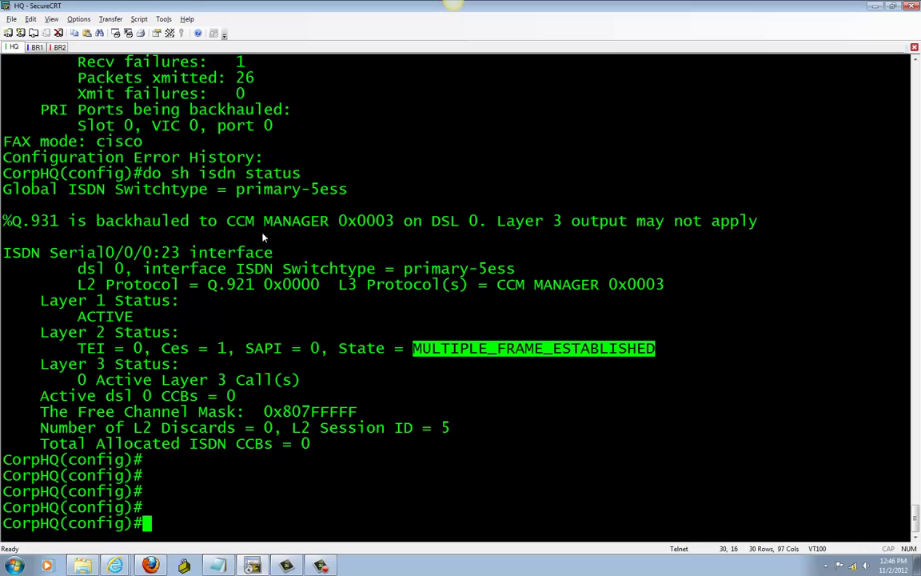
pyautogui.scroll(7, 335, 512)
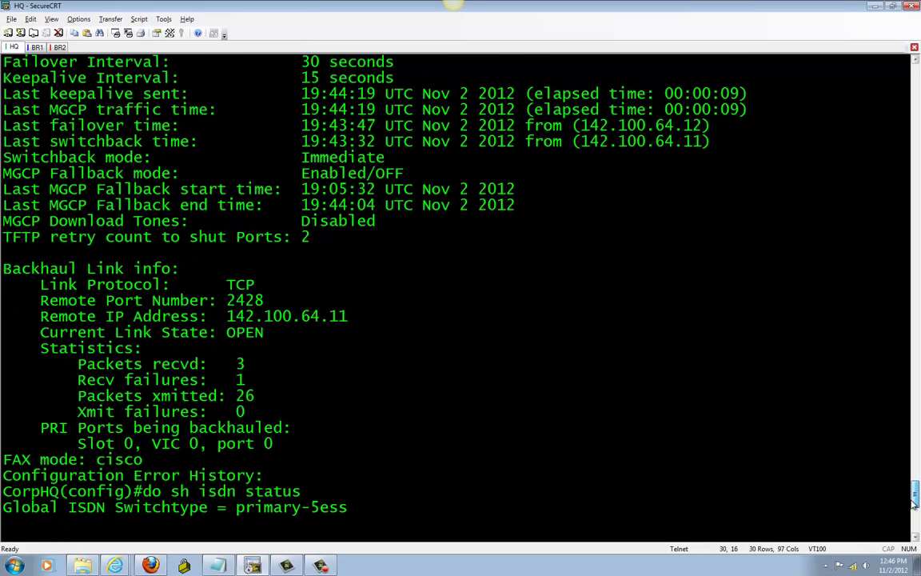
pyautogui.scroll(-7, 336, 511)
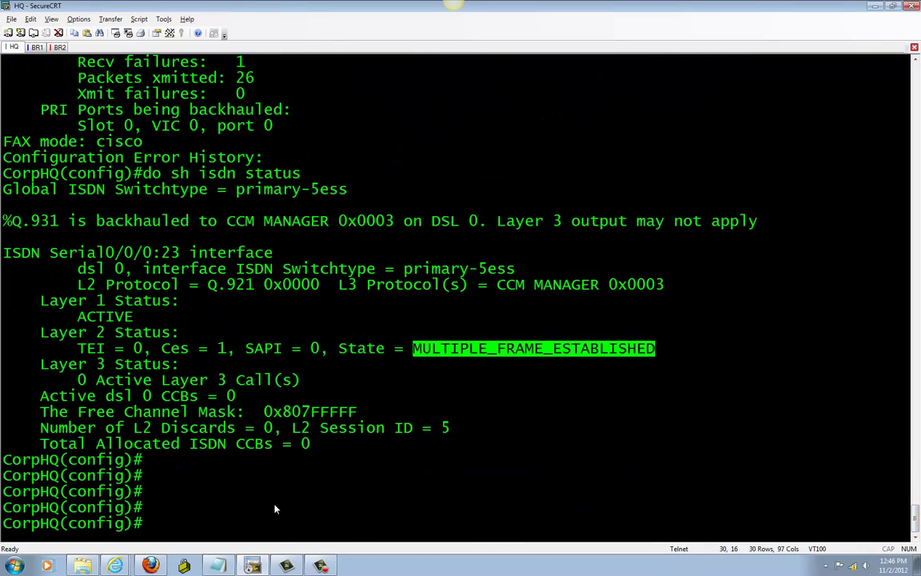